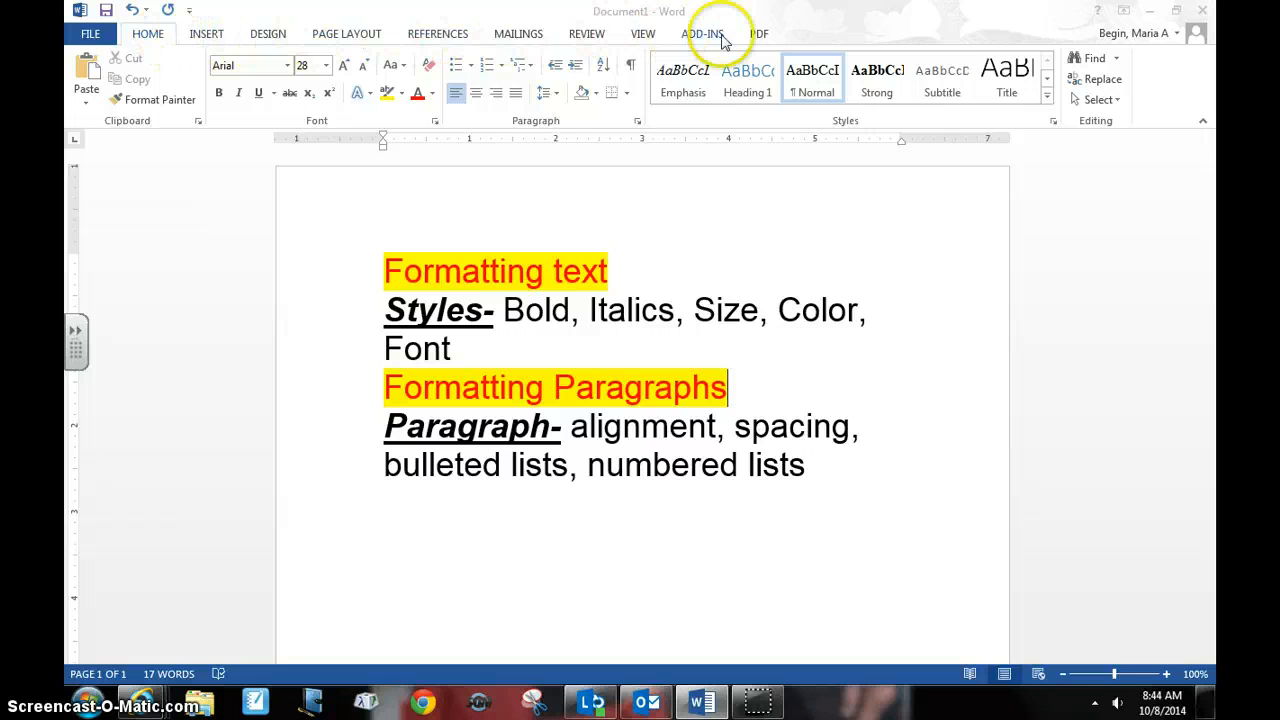
pyautogui.click(757, 34)
pyautogui.click(705, 36)
pyautogui.click(643, 34)
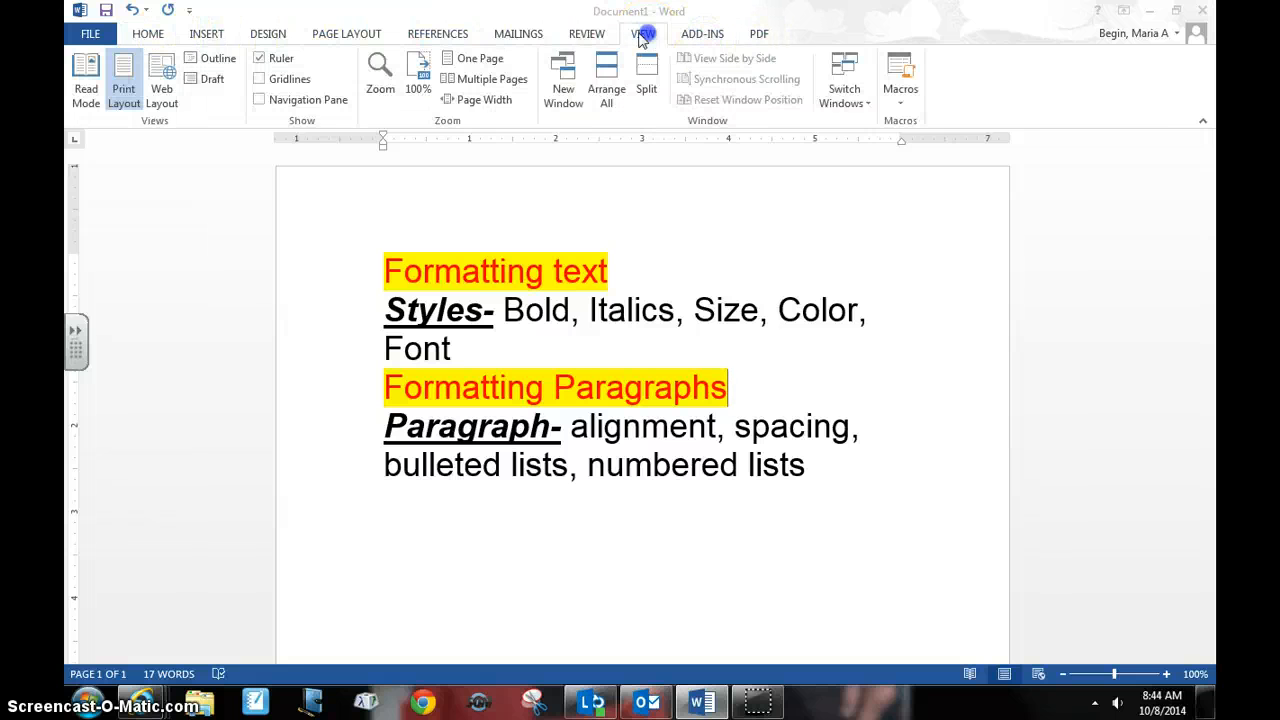
pyautogui.click(580, 36)
pyautogui.click(508, 36)
pyautogui.click(448, 36)
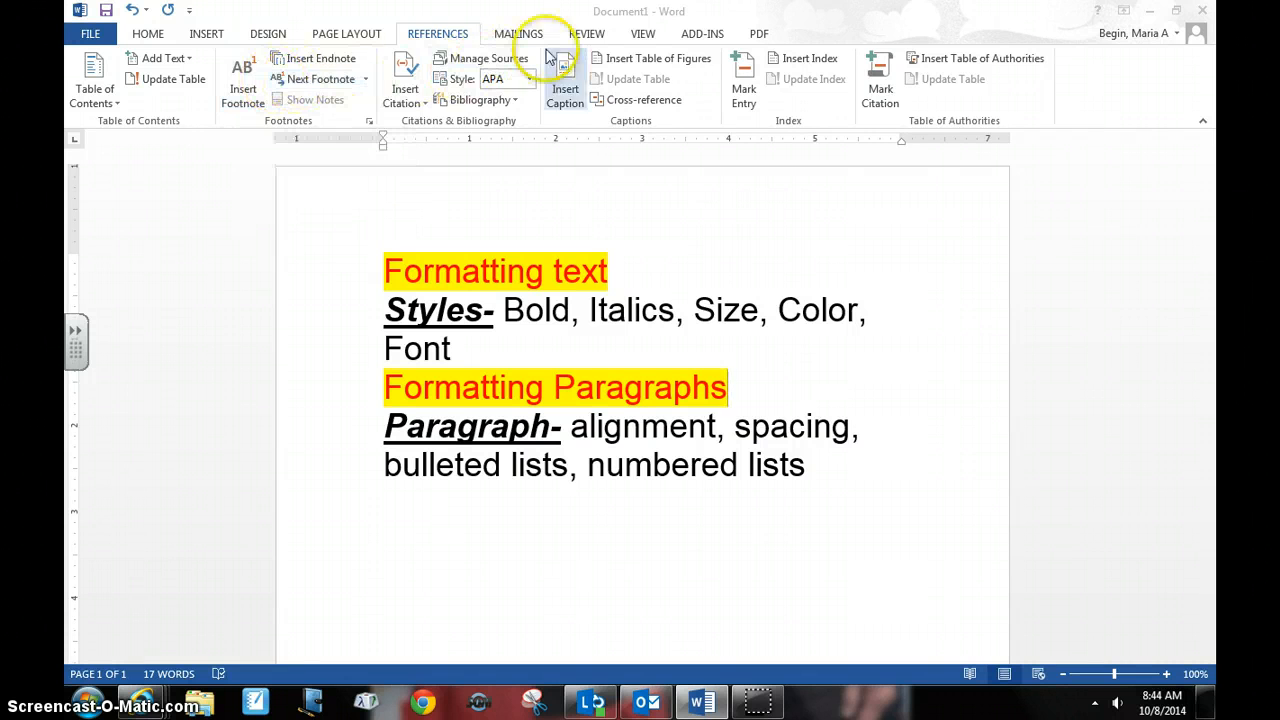
pyautogui.click(150, 35)
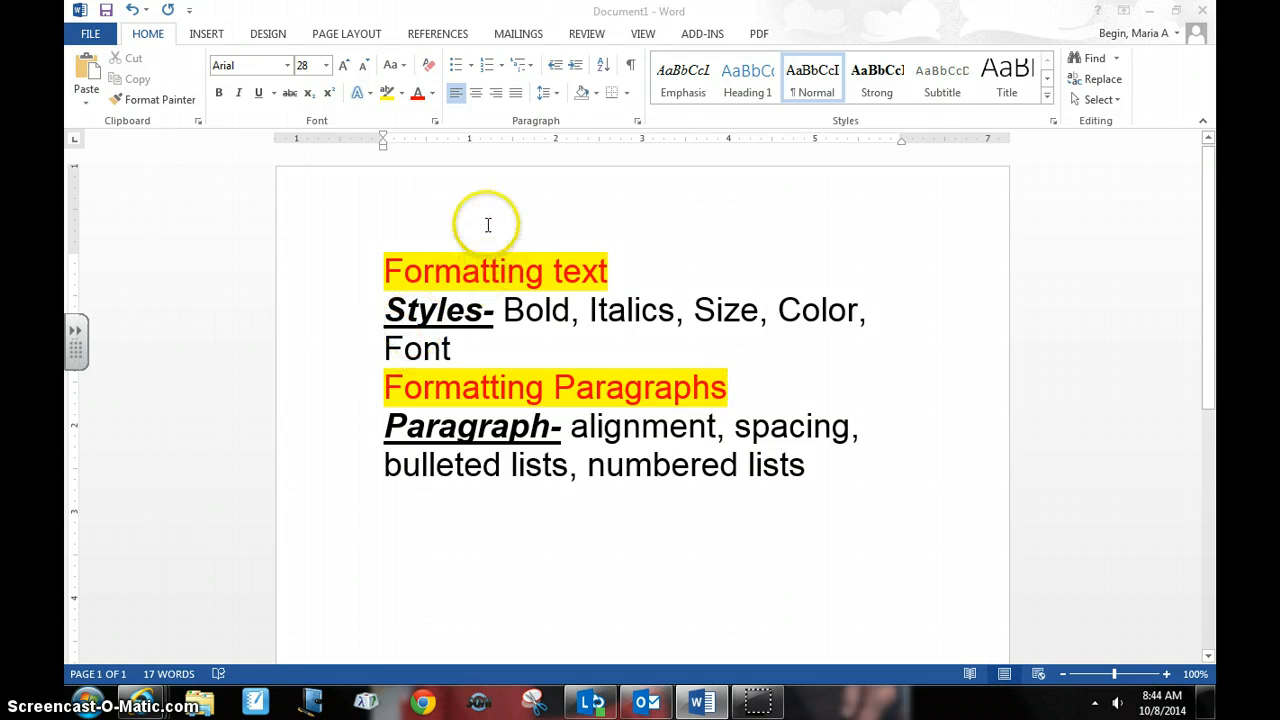
# Step: Try justified and right alignment on the "Formatting Paragraphs" heading, and right-align all of the document text
pyautogui.click(516, 94)
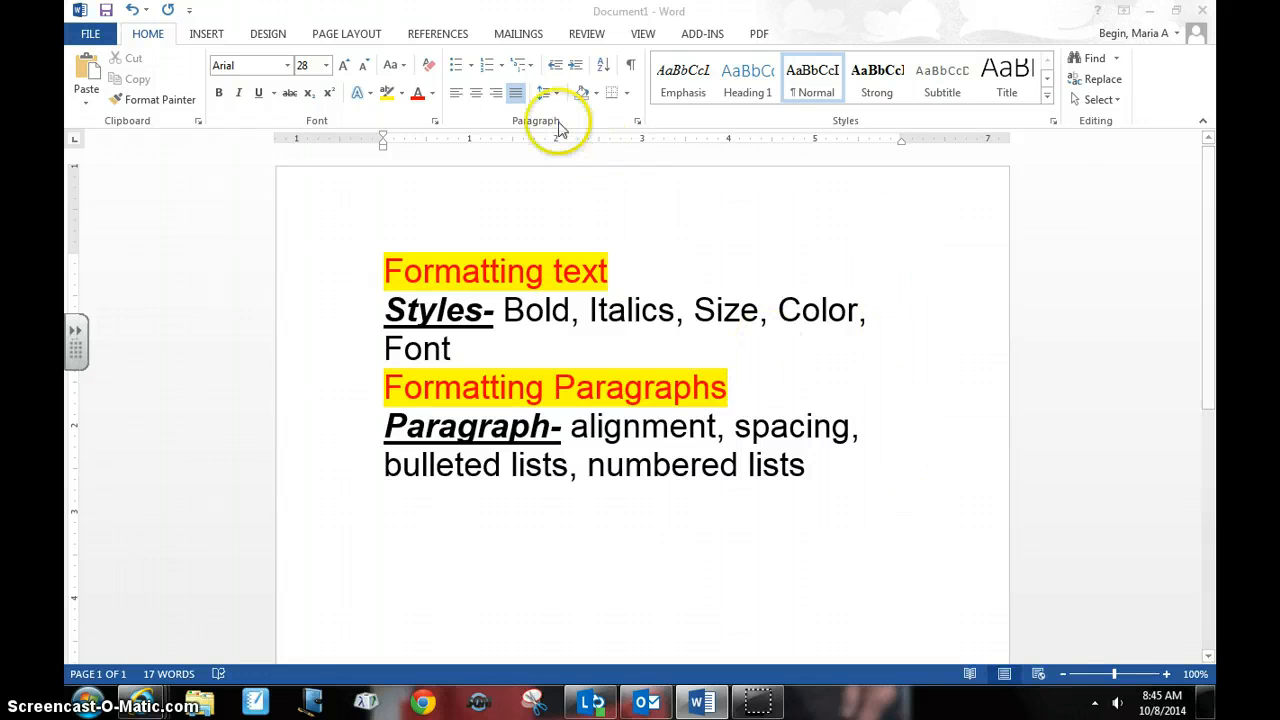
pyautogui.click(498, 93)
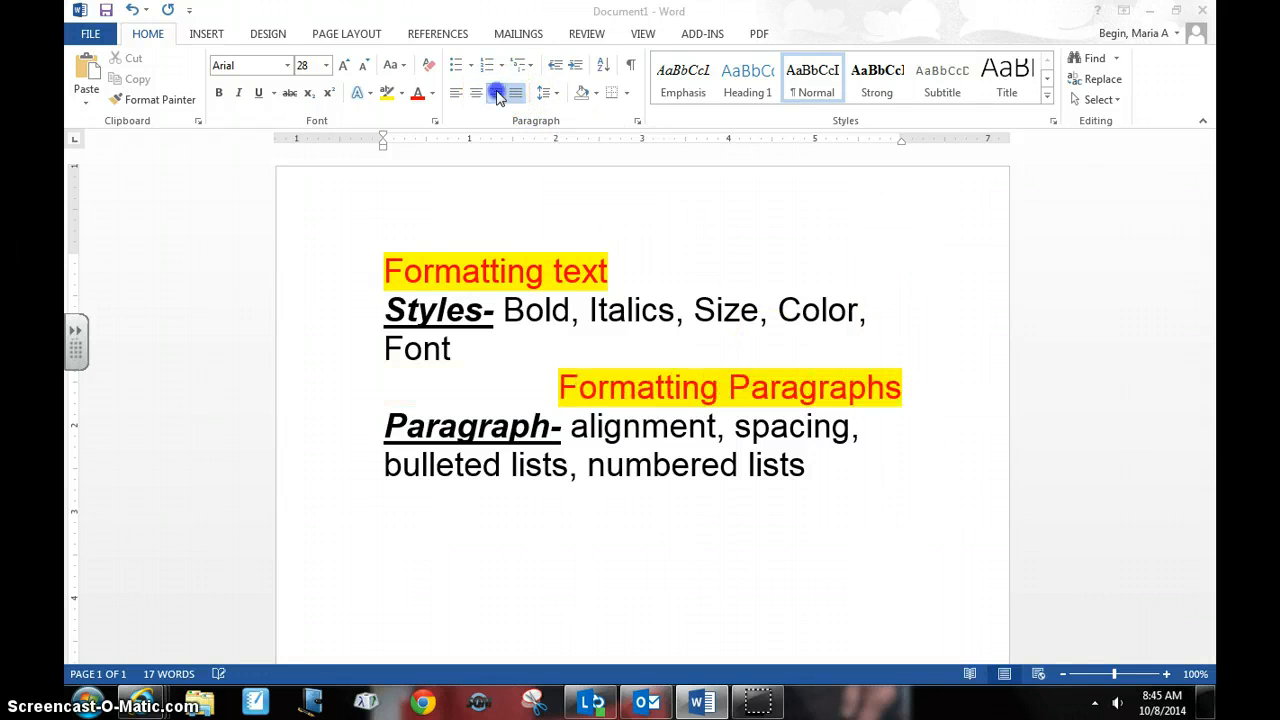
pyautogui.moveTo(866, 471); pyautogui.dragTo(431, 254)
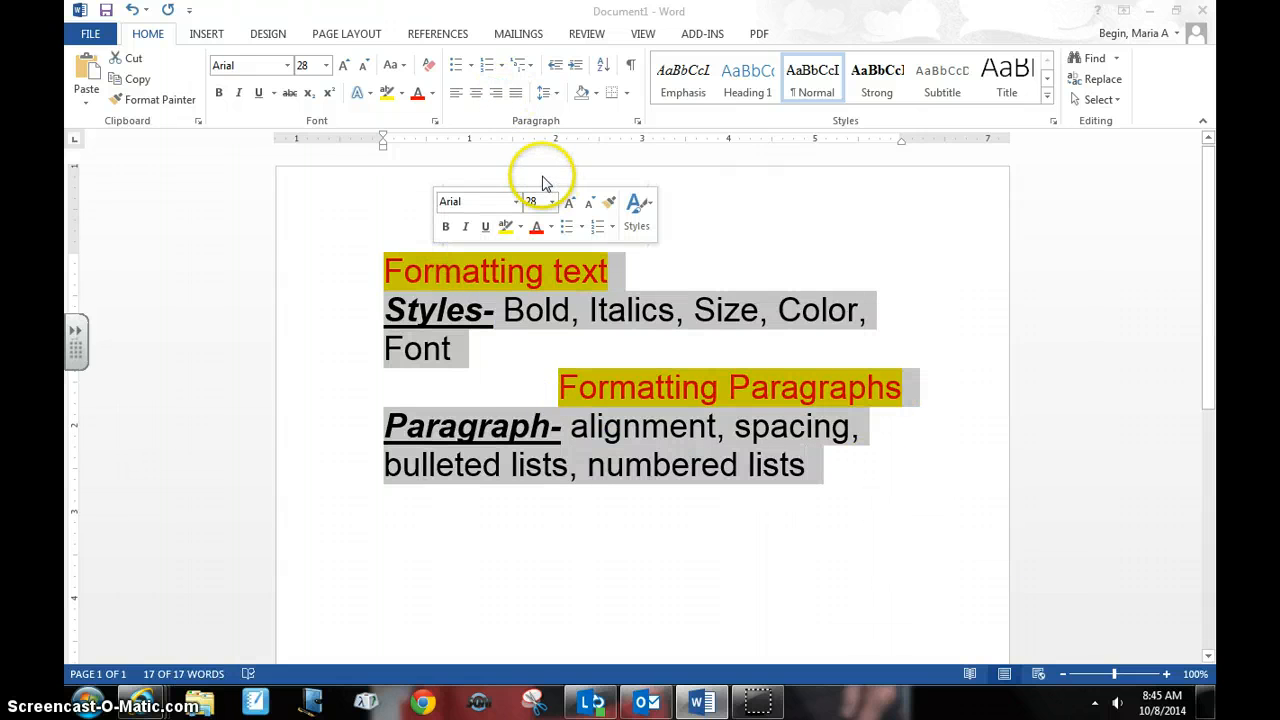
pyautogui.click(498, 98)
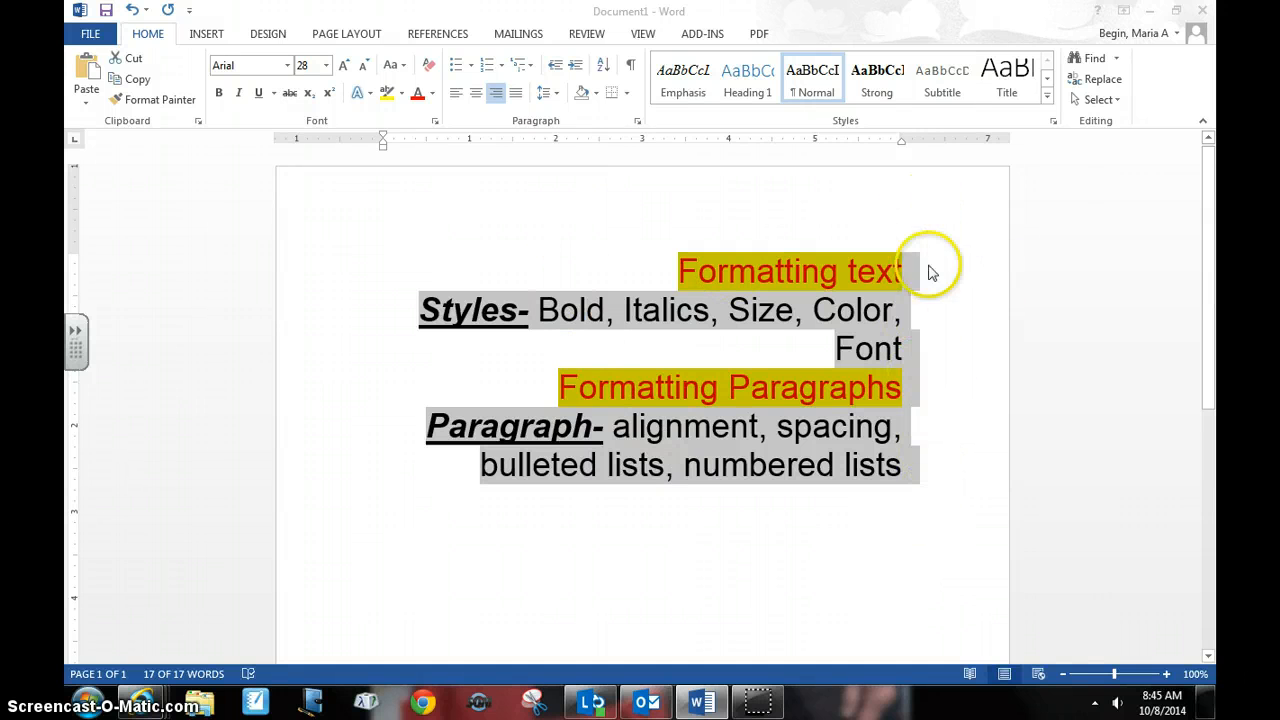
# Step: Try left, centered and justified alignment on all of the document text
pyautogui.click(456, 95)
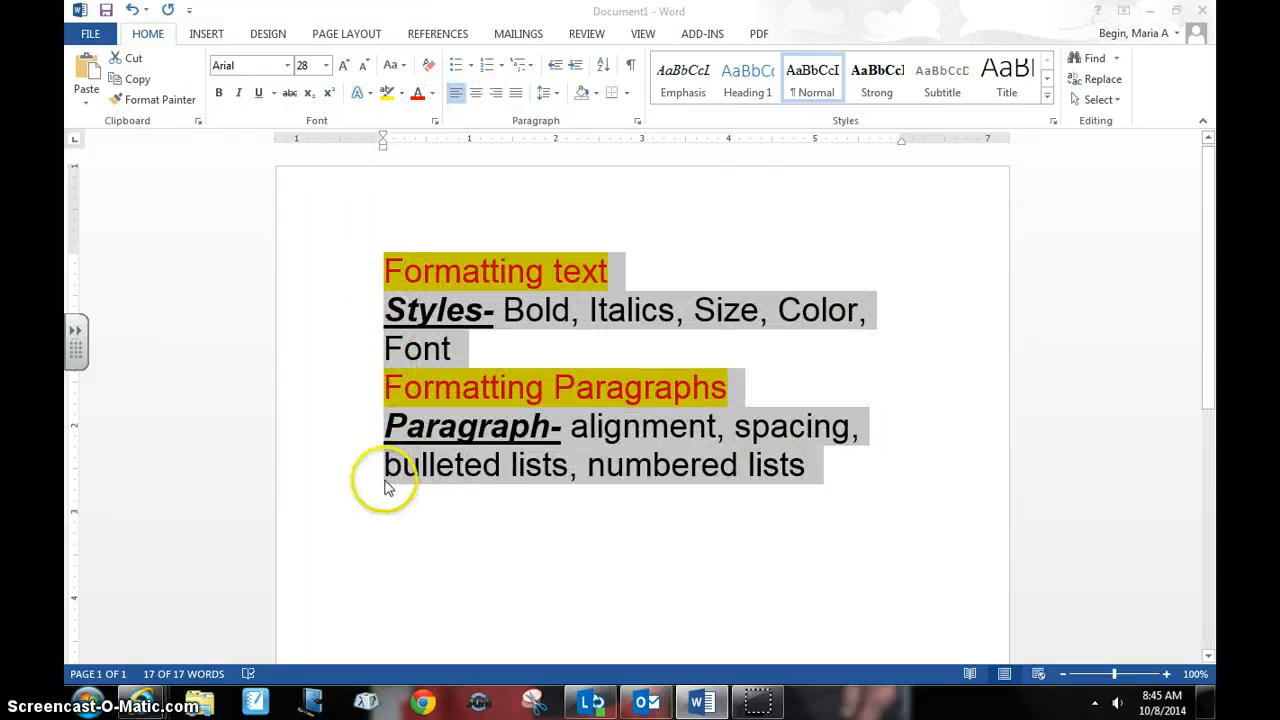
pyautogui.click(476, 95)
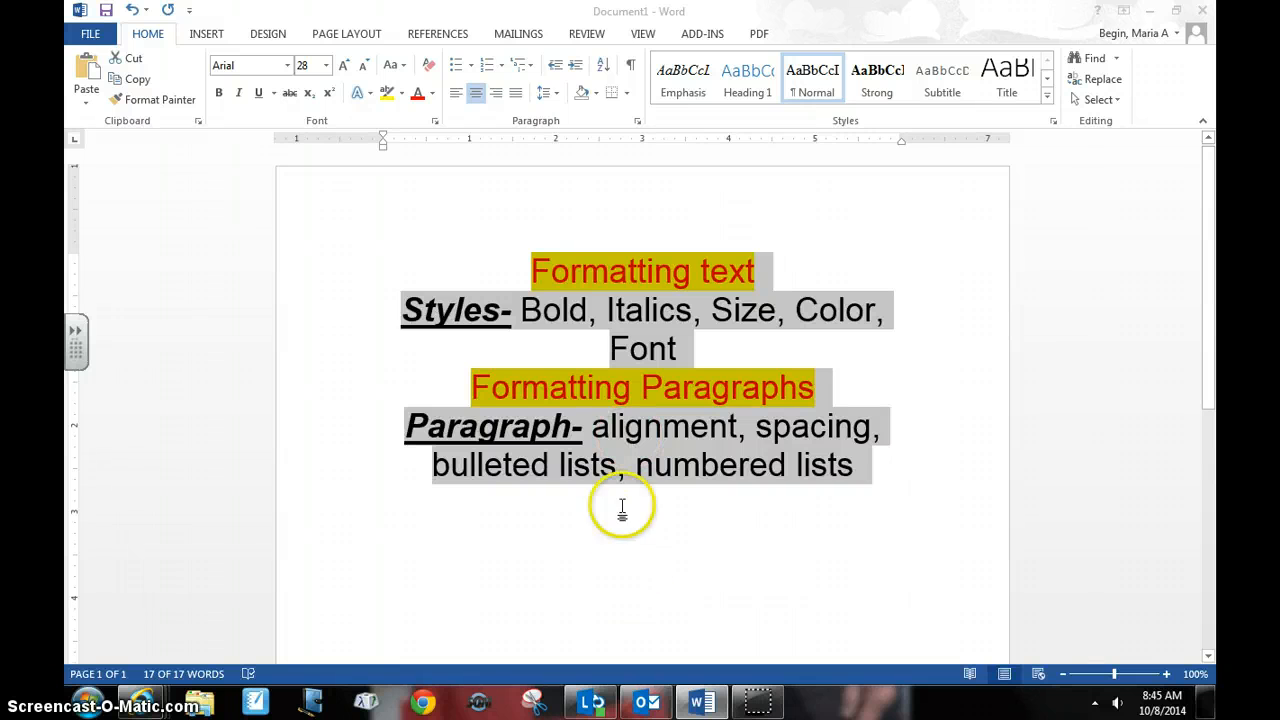
pyautogui.click(517, 94)
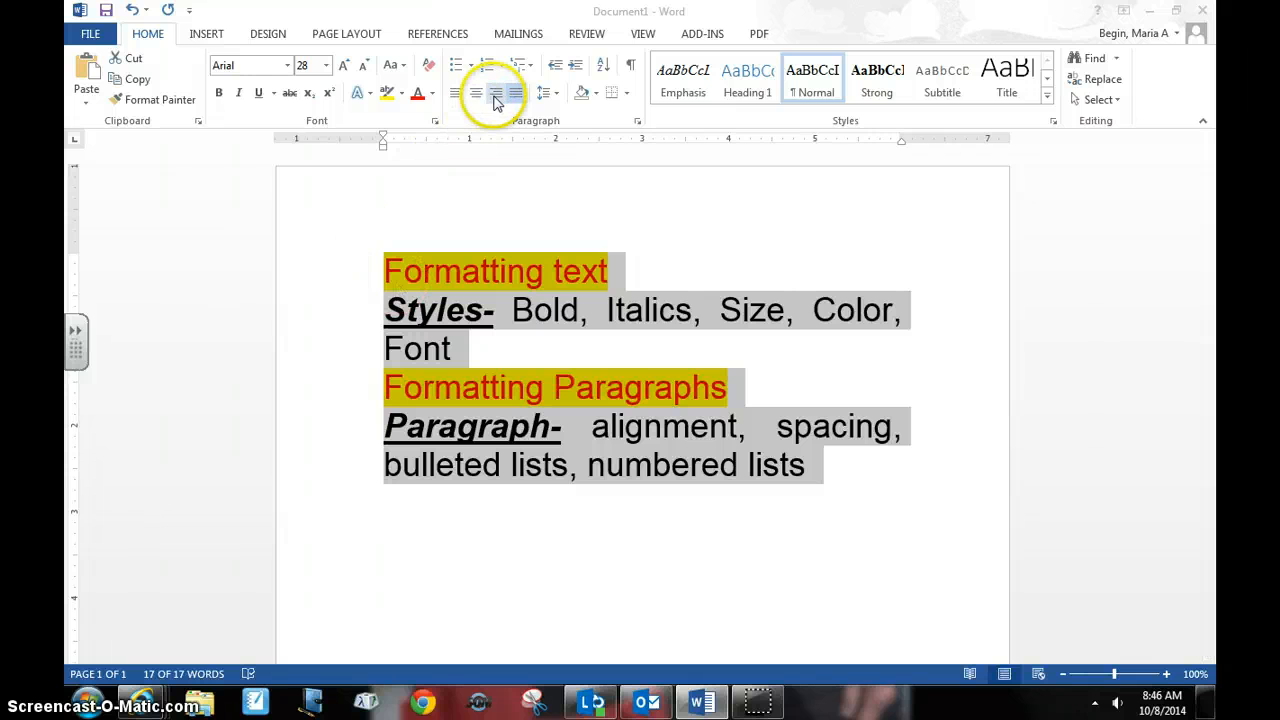
# Step: Compare left and justified alignment on all of the text, finishing with left alignment
pyautogui.click(455, 93)
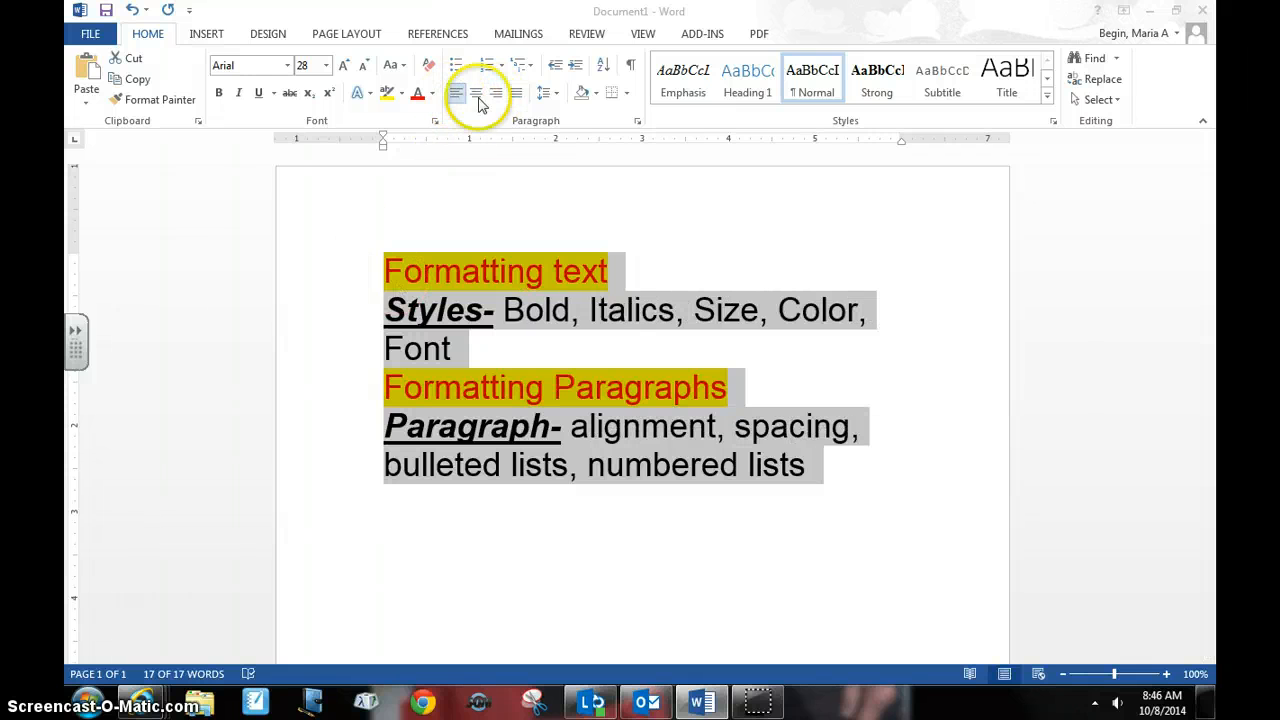
pyautogui.click(515, 97)
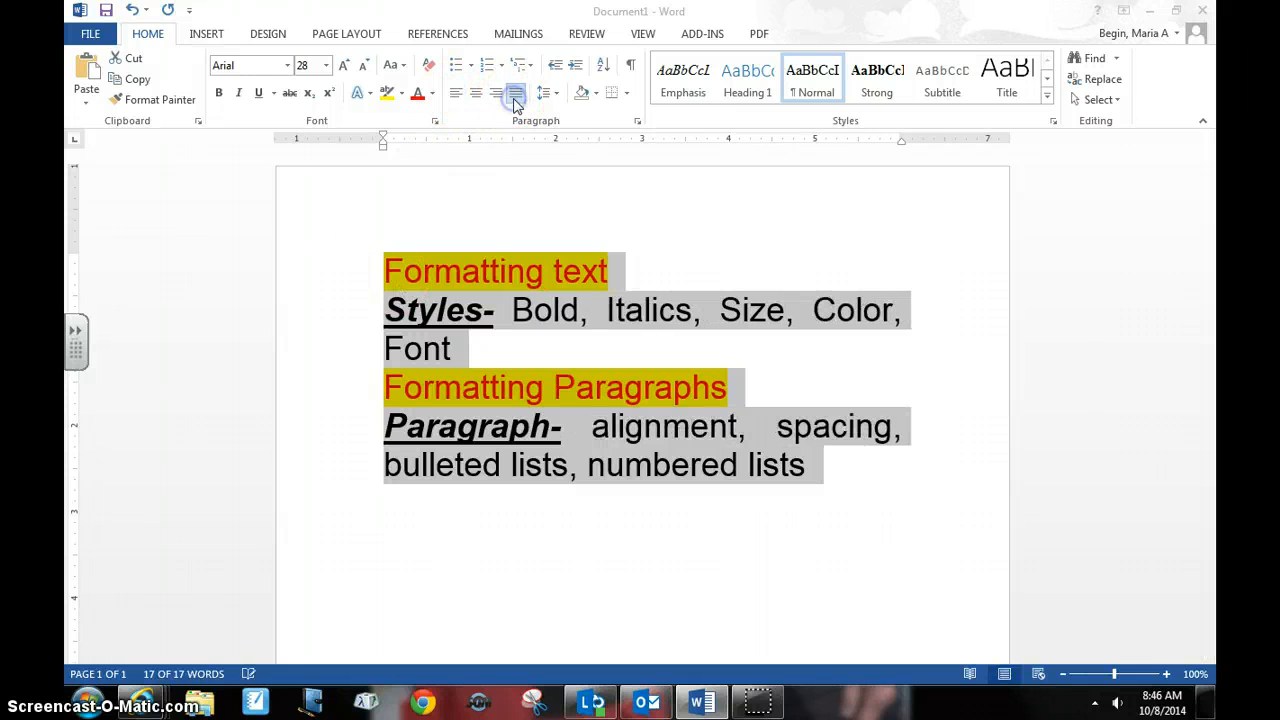
pyautogui.click(456, 94)
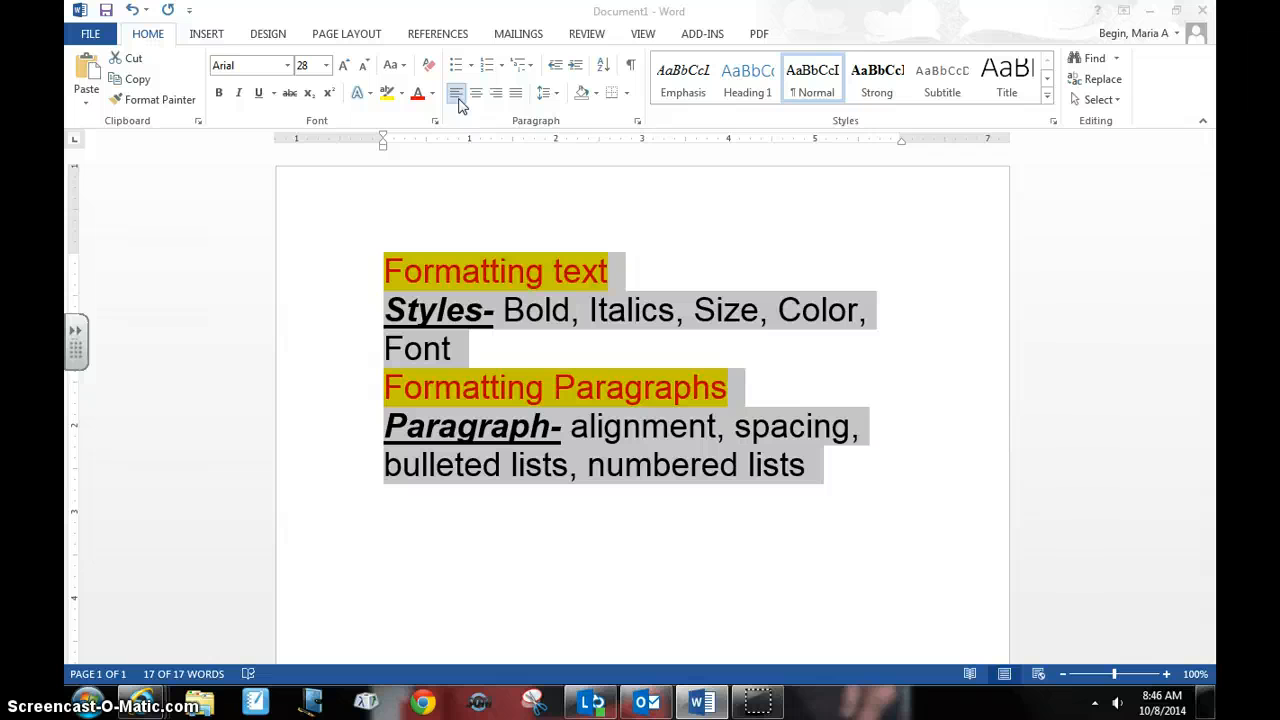
# Step: Turn all of the document's paragraphs into a bulleted list
pyautogui.click(666, 242)
pyautogui.click(815, 466)
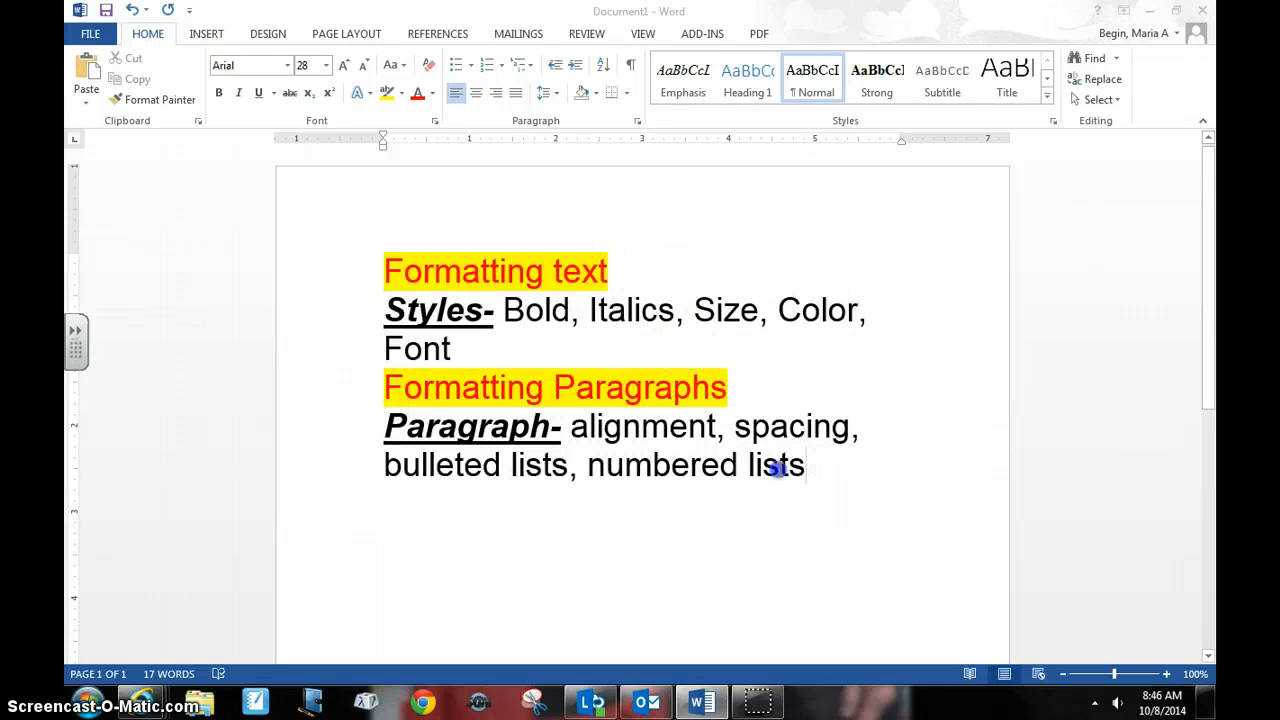
pyautogui.moveTo(778, 468); pyautogui.dragTo(410, 273)
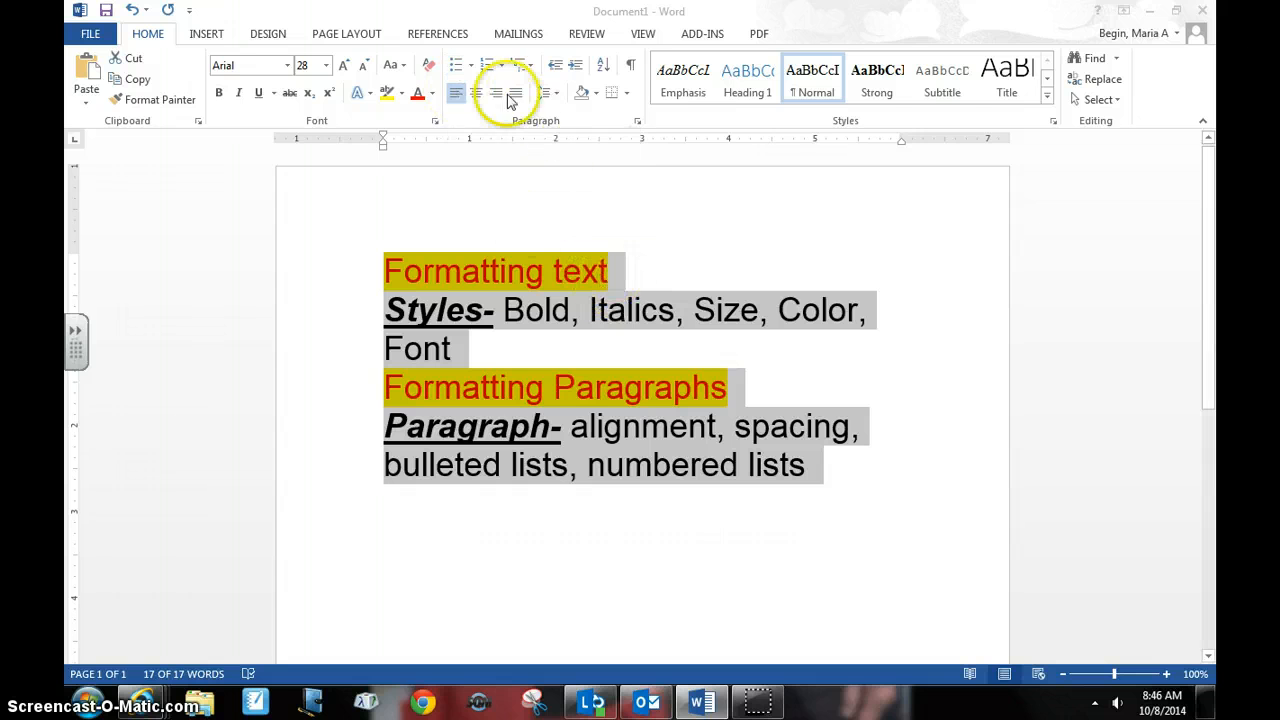
pyautogui.click(460, 66)
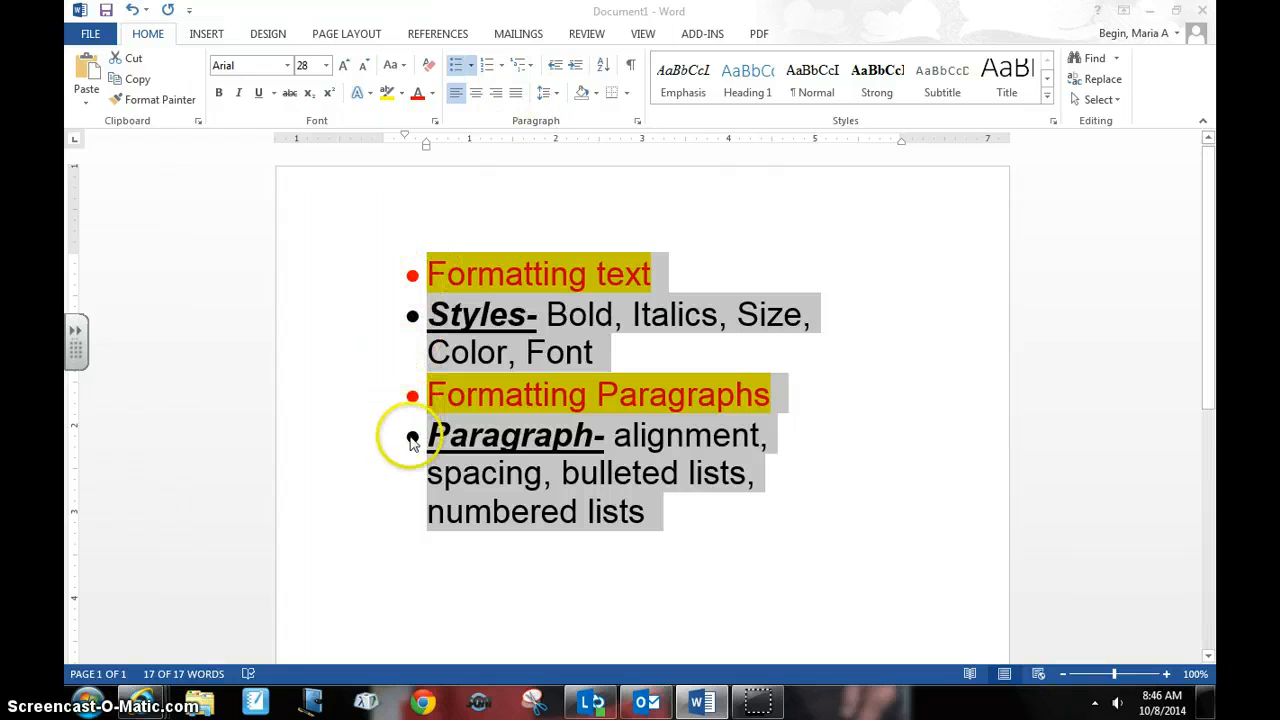
pyautogui.click(663, 280)
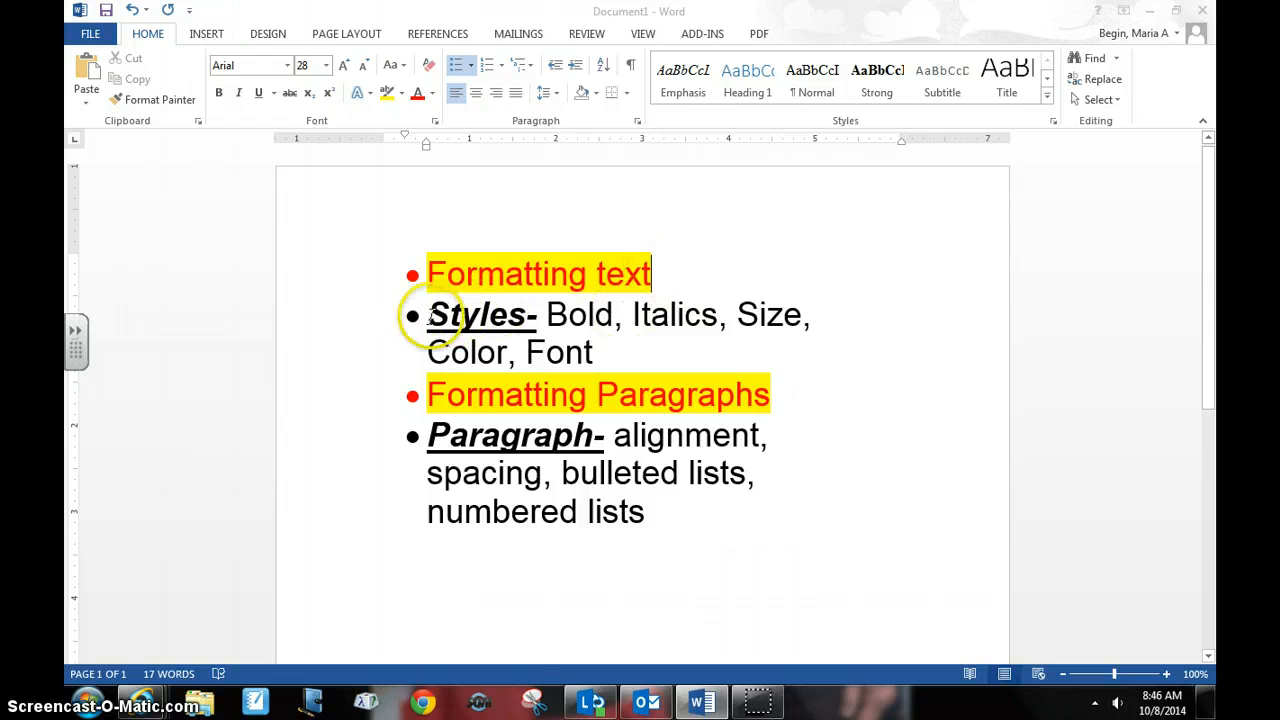
pyautogui.click(425, 316)
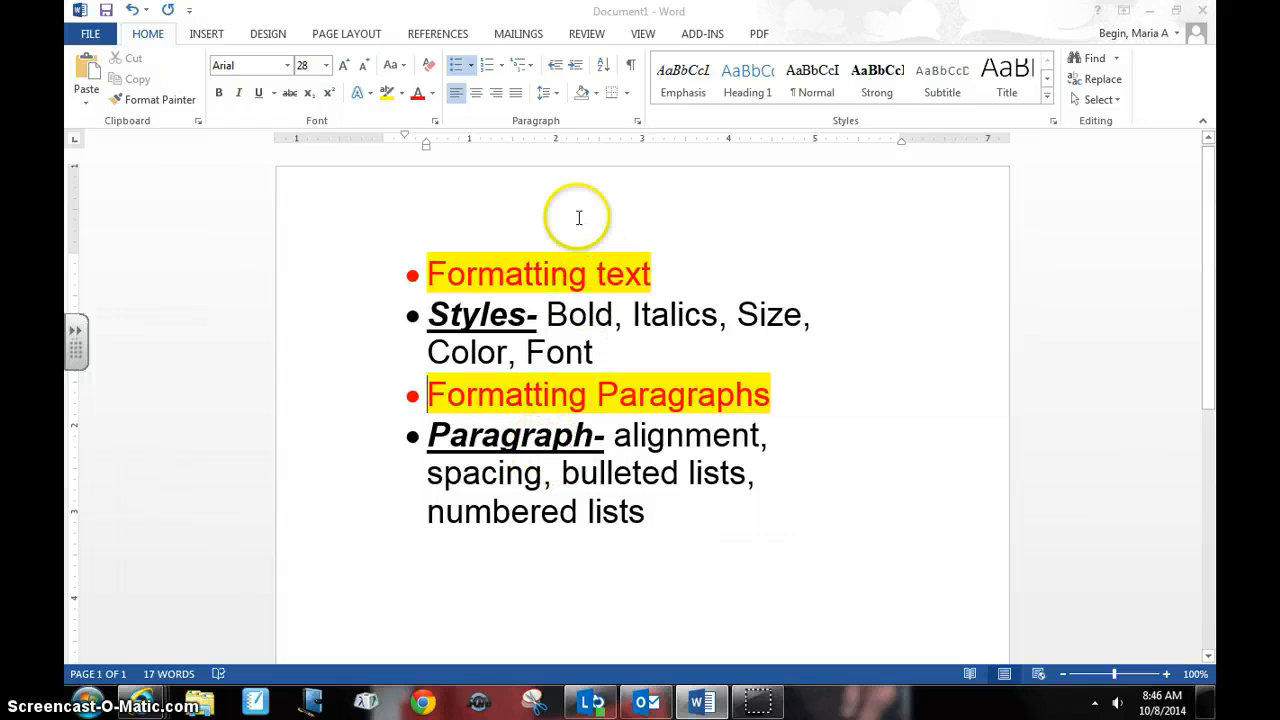
# Step: Convert the whole bulleted list to 1. 2. 3. numbering and preview the other number formats
pyautogui.moveTo(579, 507); pyautogui.dragTo(446, 266)
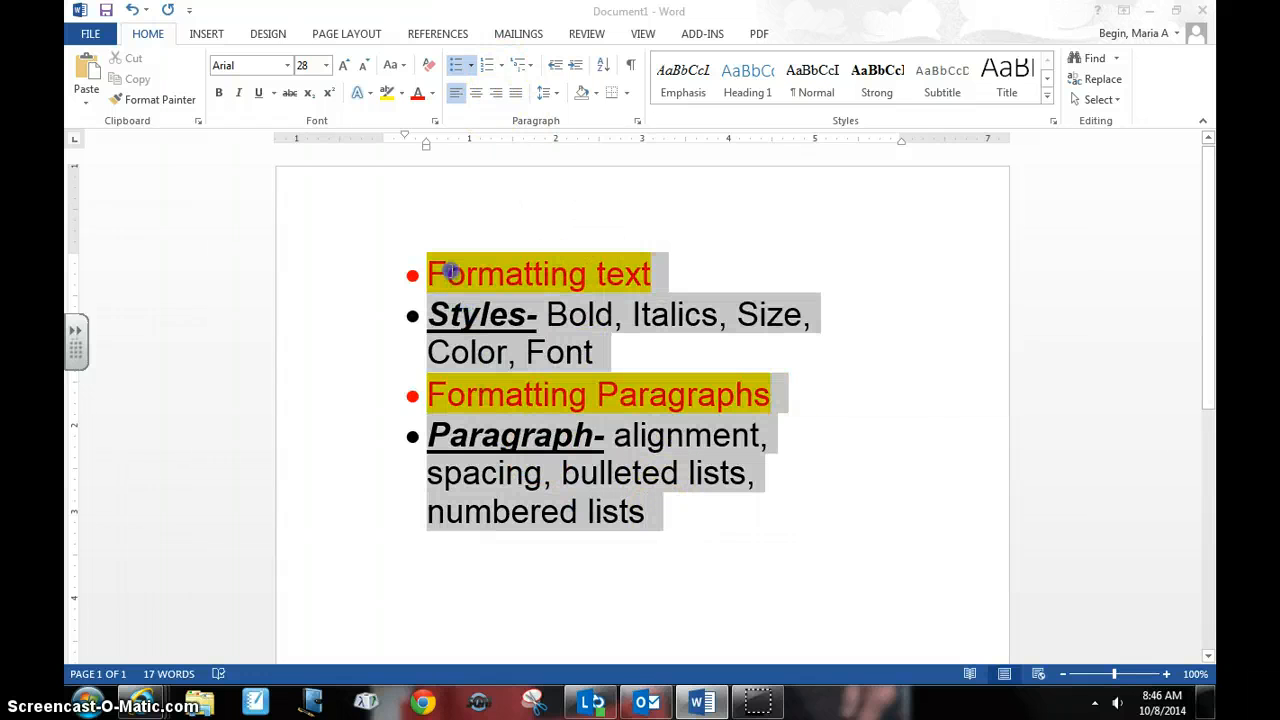
pyautogui.click(489, 70)
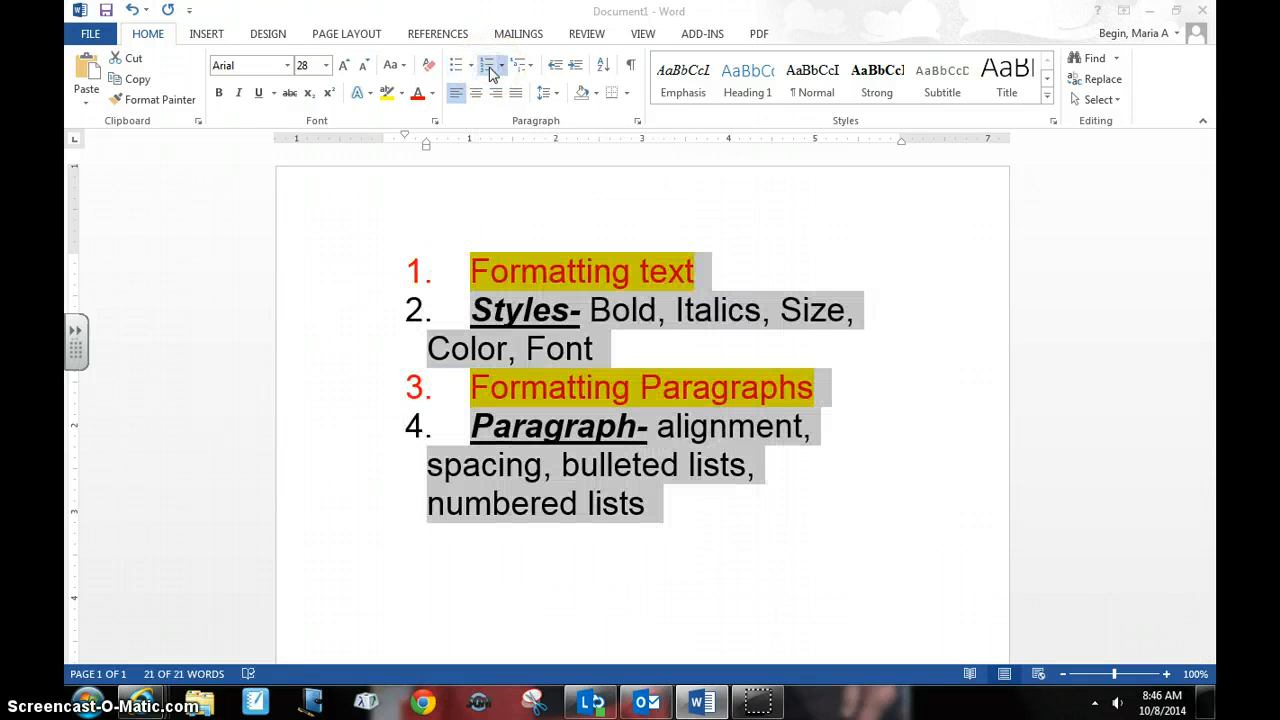
pyautogui.click(502, 66)
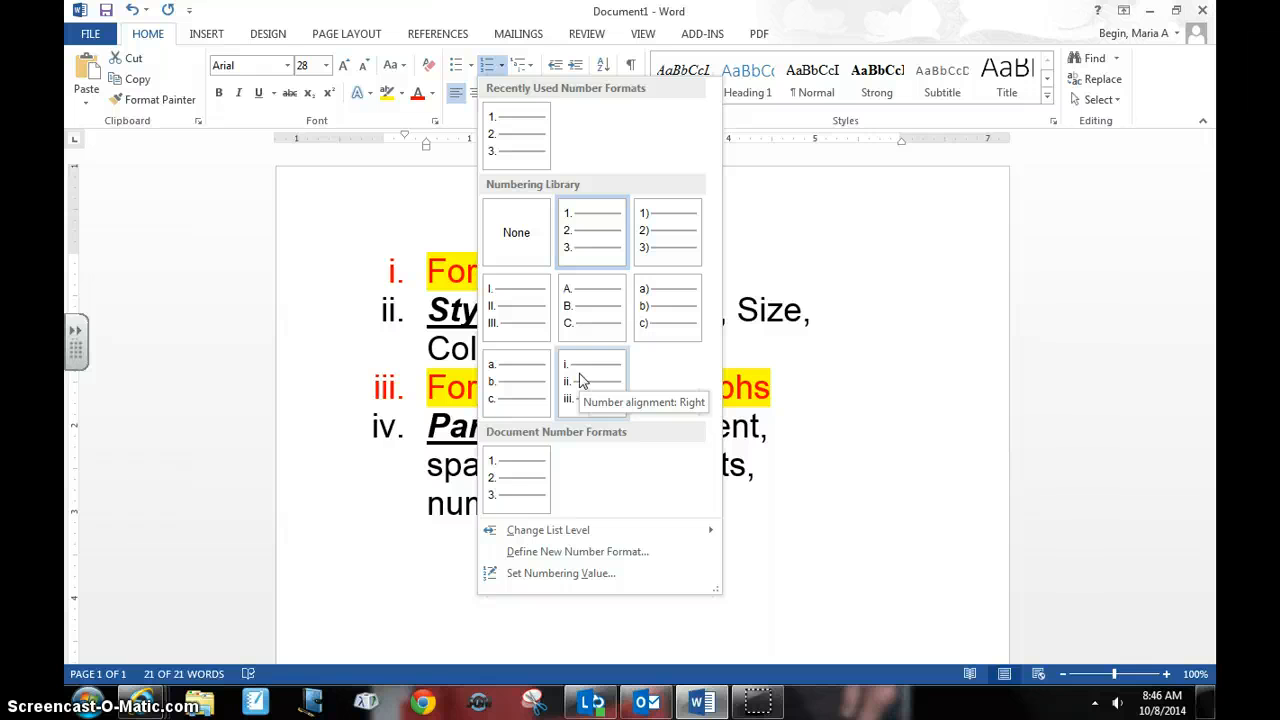
# Step: Preview the bullet styles and apply solid round bullets to the whole list
pyautogui.click(472, 66)
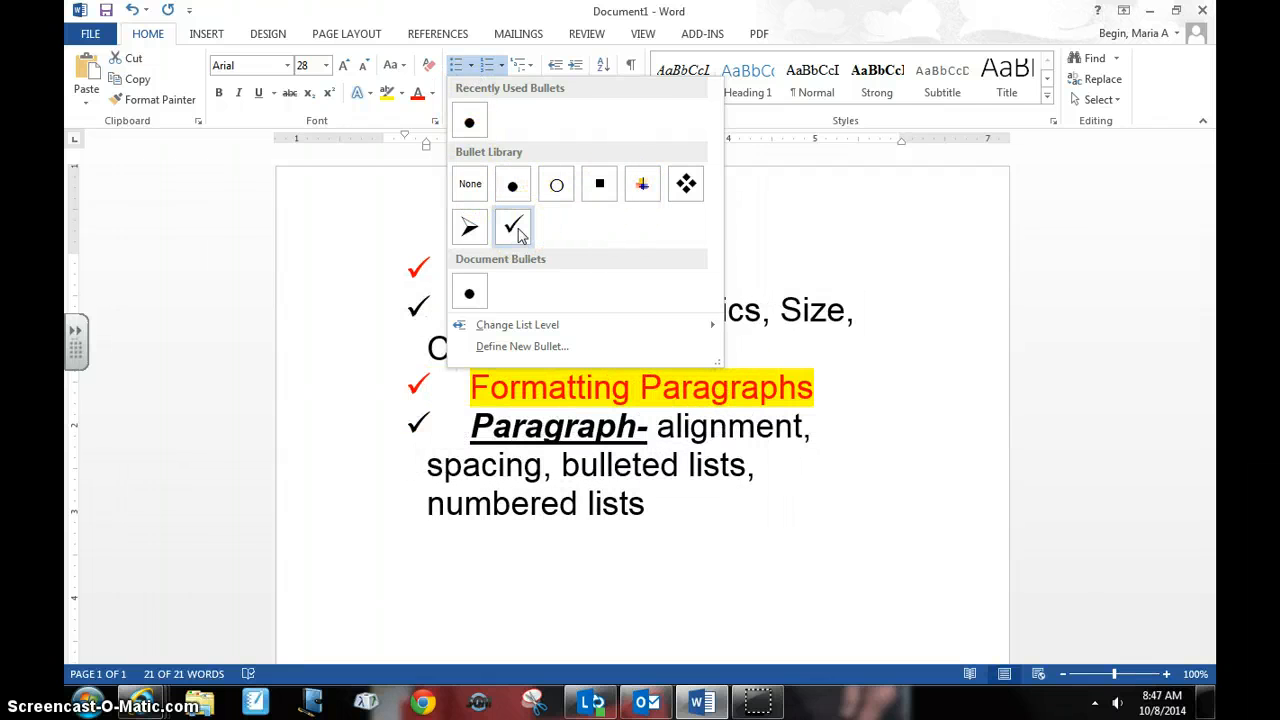
pyautogui.click(512, 184)
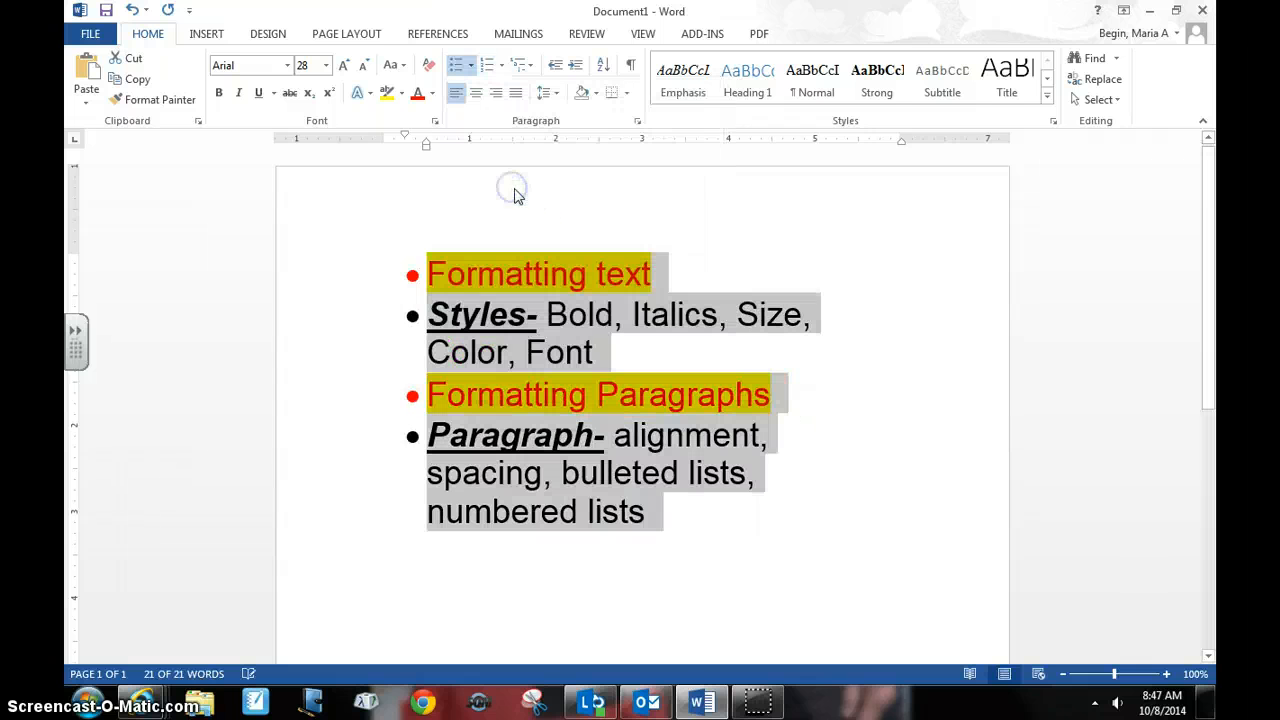
# Step: Apply the 1) a) i) multilevel list format to all of the paragraphs
pyautogui.click(531, 68)
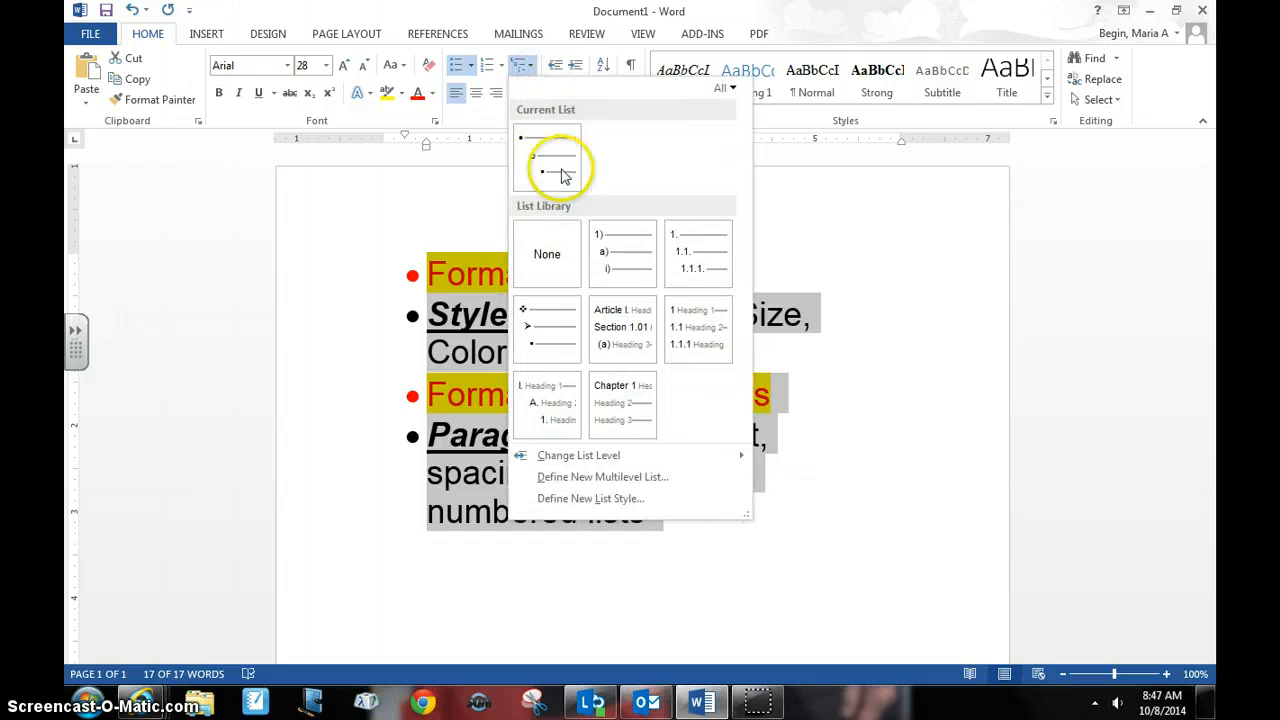
pyautogui.click(598, 247)
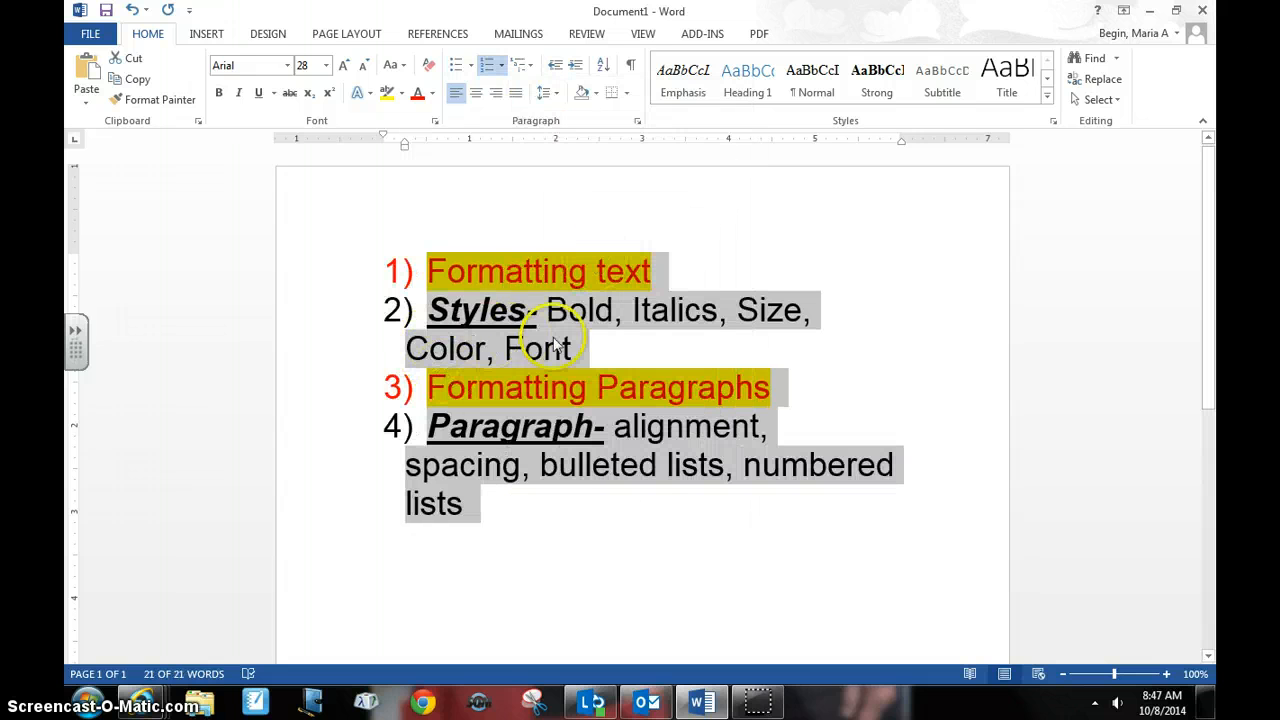
pyautogui.click(584, 342)
# Step: Break the text after "Styles-" into lettered sub-items, starting new ones at Bold, Italics and Size
pyautogui.click(546, 311)
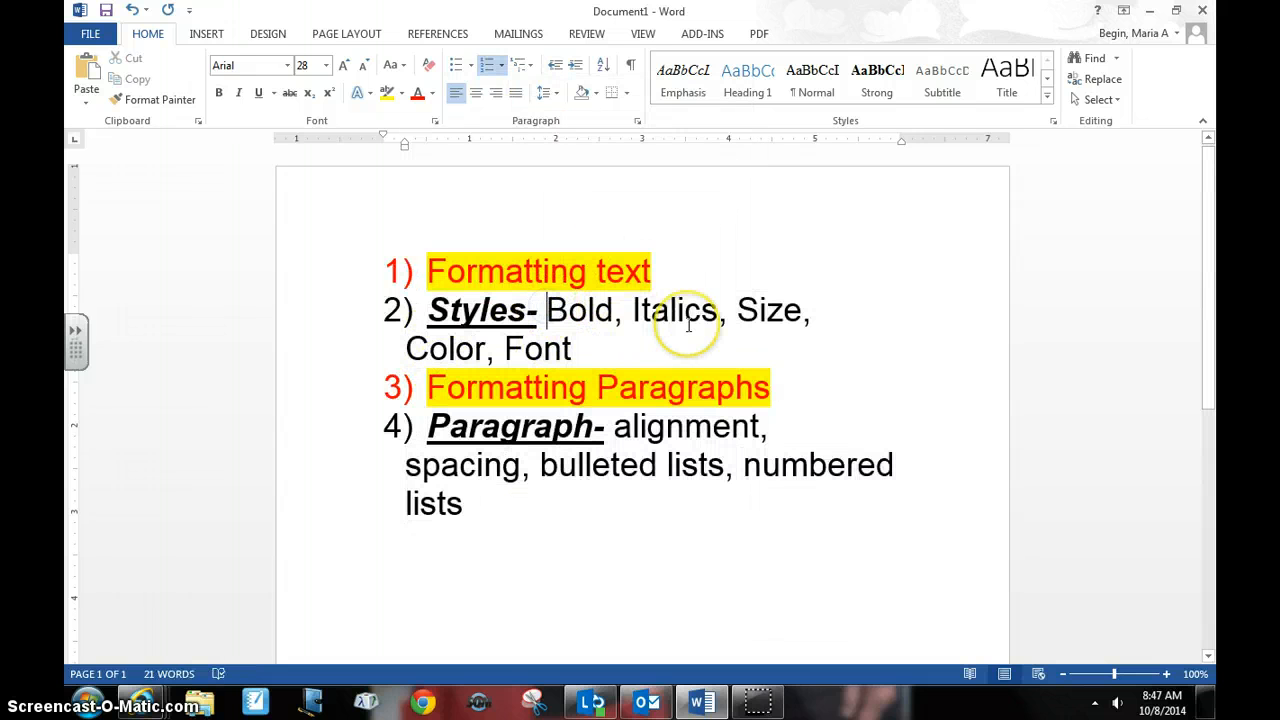
pyautogui.press('Return')
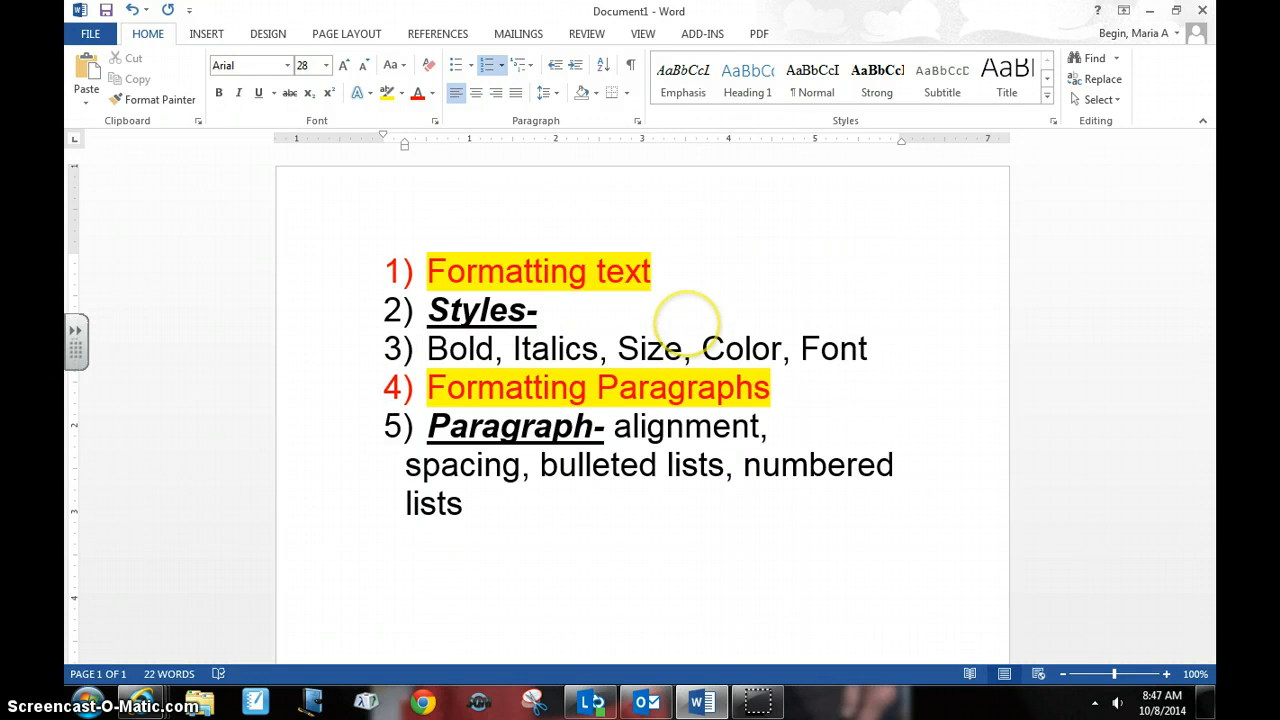
pyautogui.press('Tab')
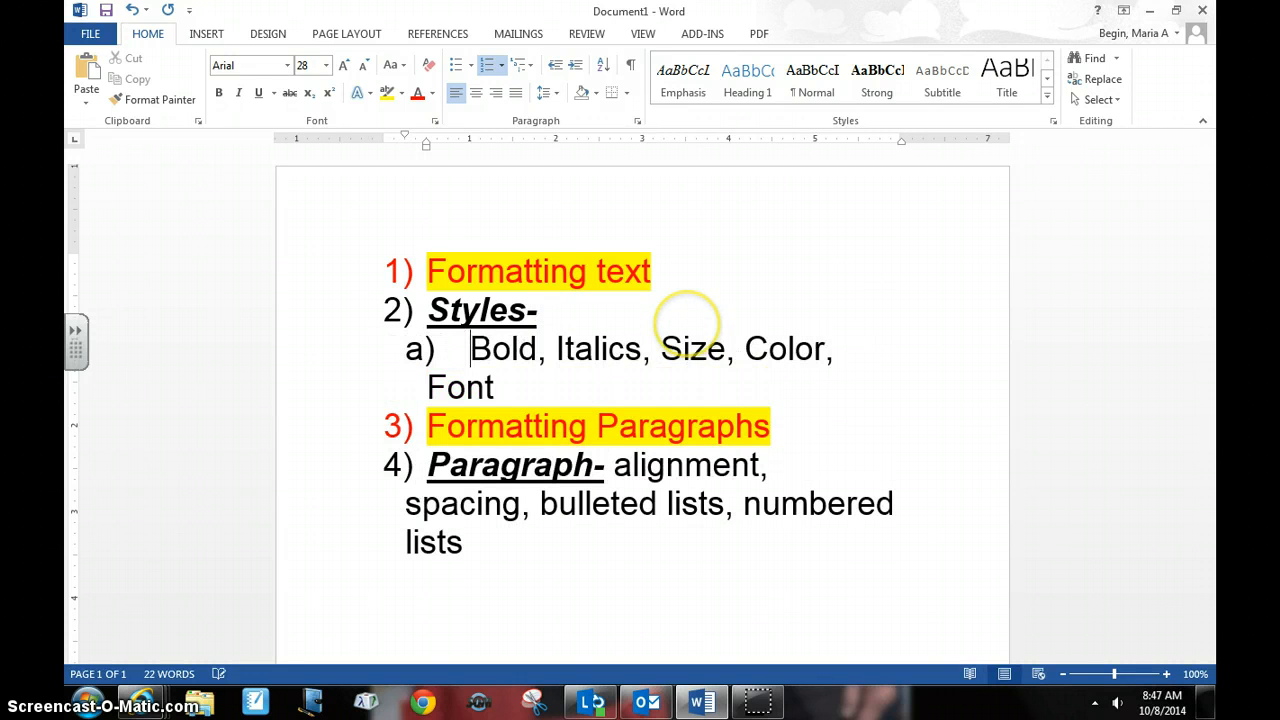
pyautogui.click(556, 349)
pyautogui.press('Return')
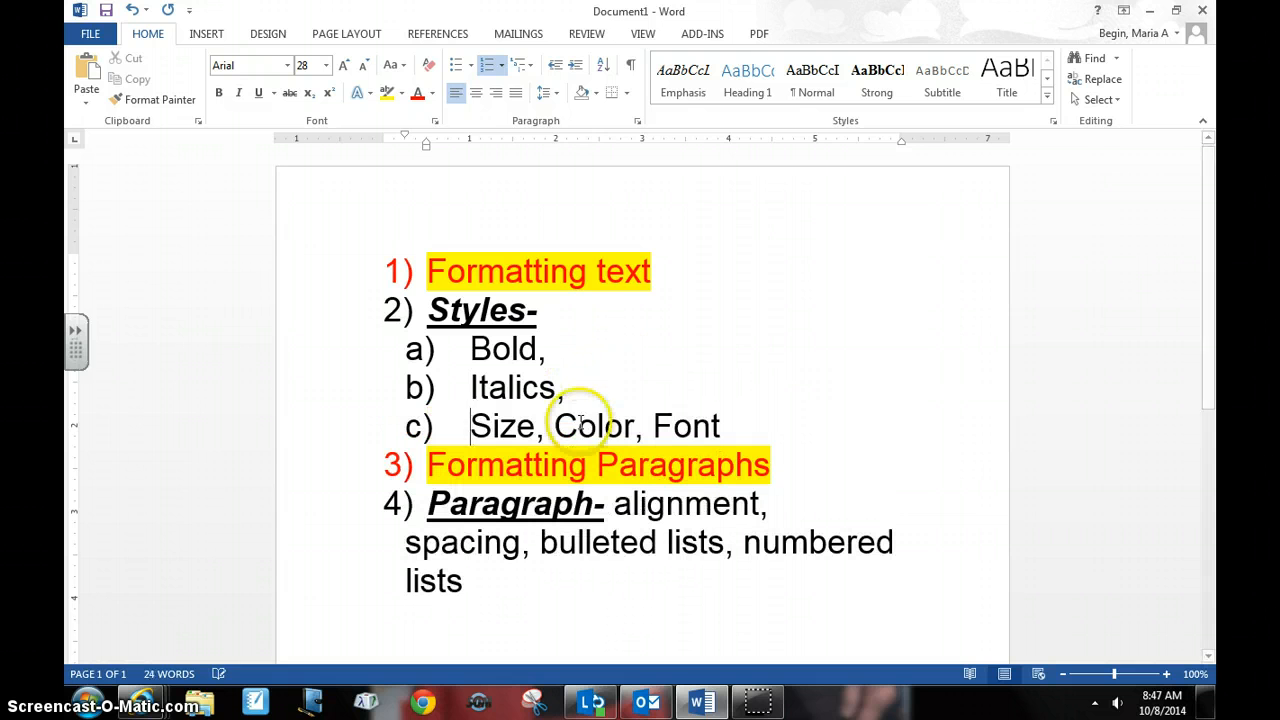
# Step: Split Color and Font into separate lettered sub-items under "Styles-"
pyautogui.click(553, 426)
pyautogui.press('Return')
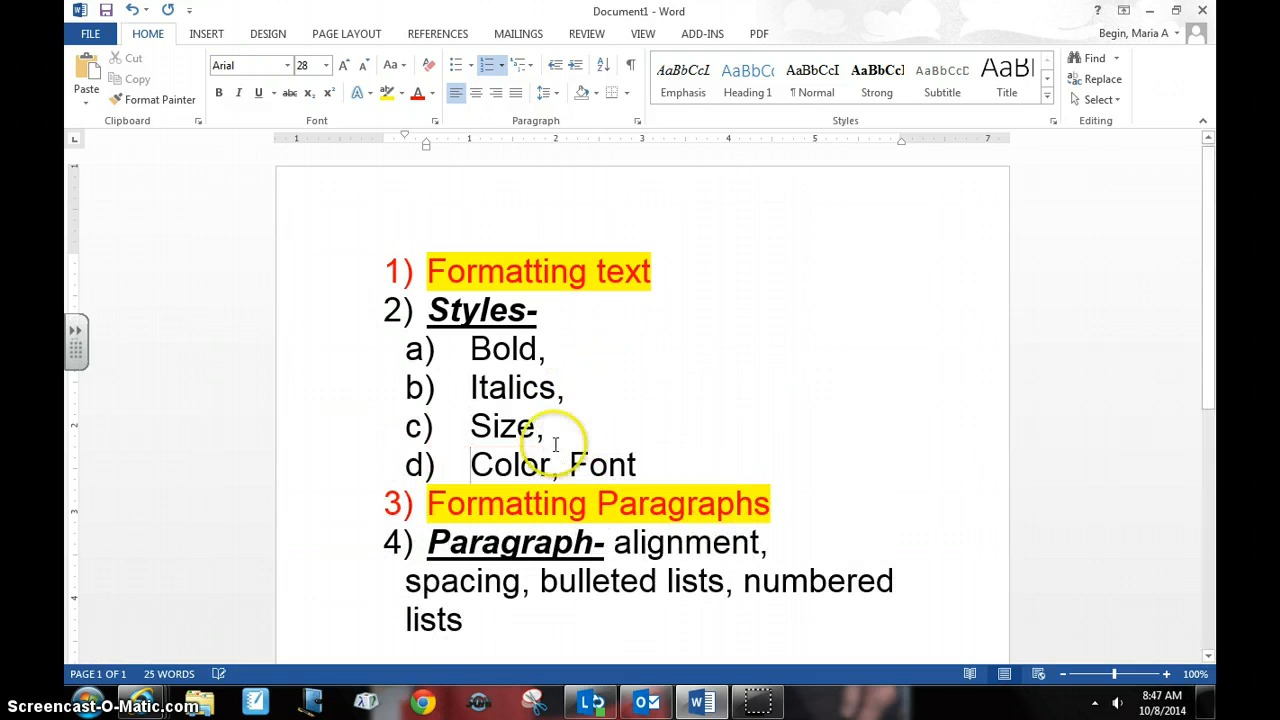
pyautogui.click(569, 463)
pyautogui.press('Return')
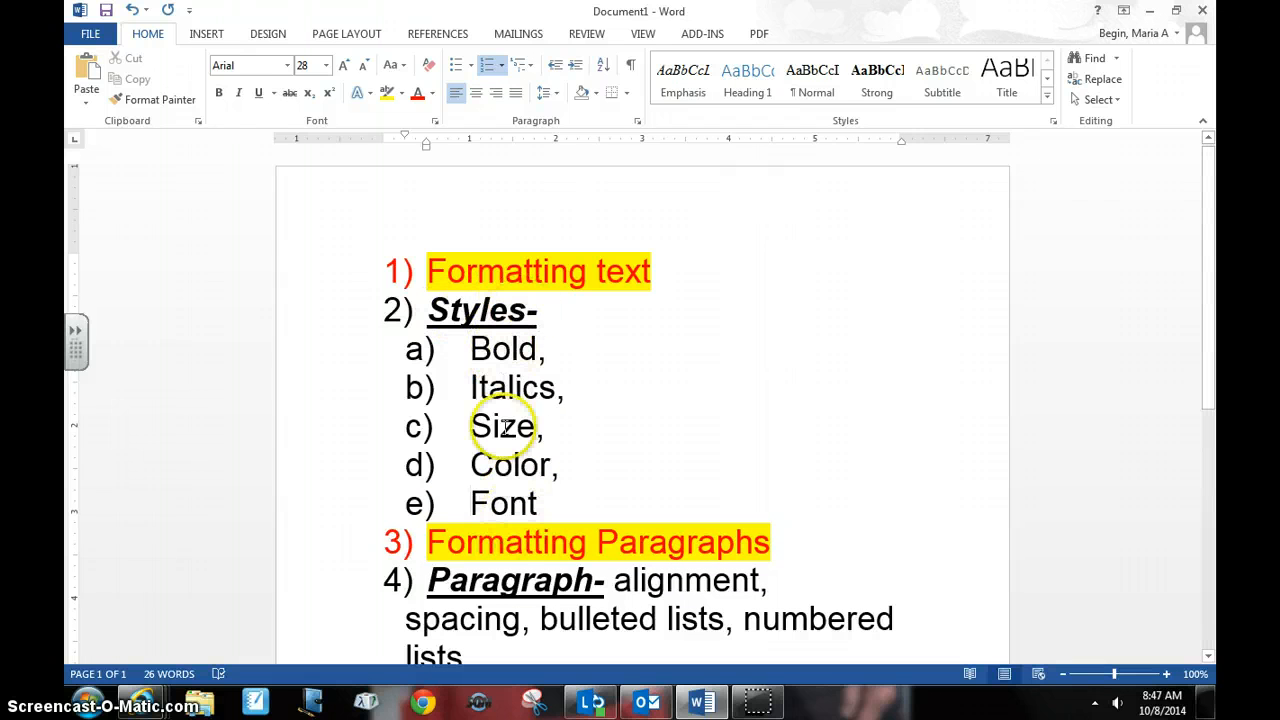
pyautogui.click(530, 70)
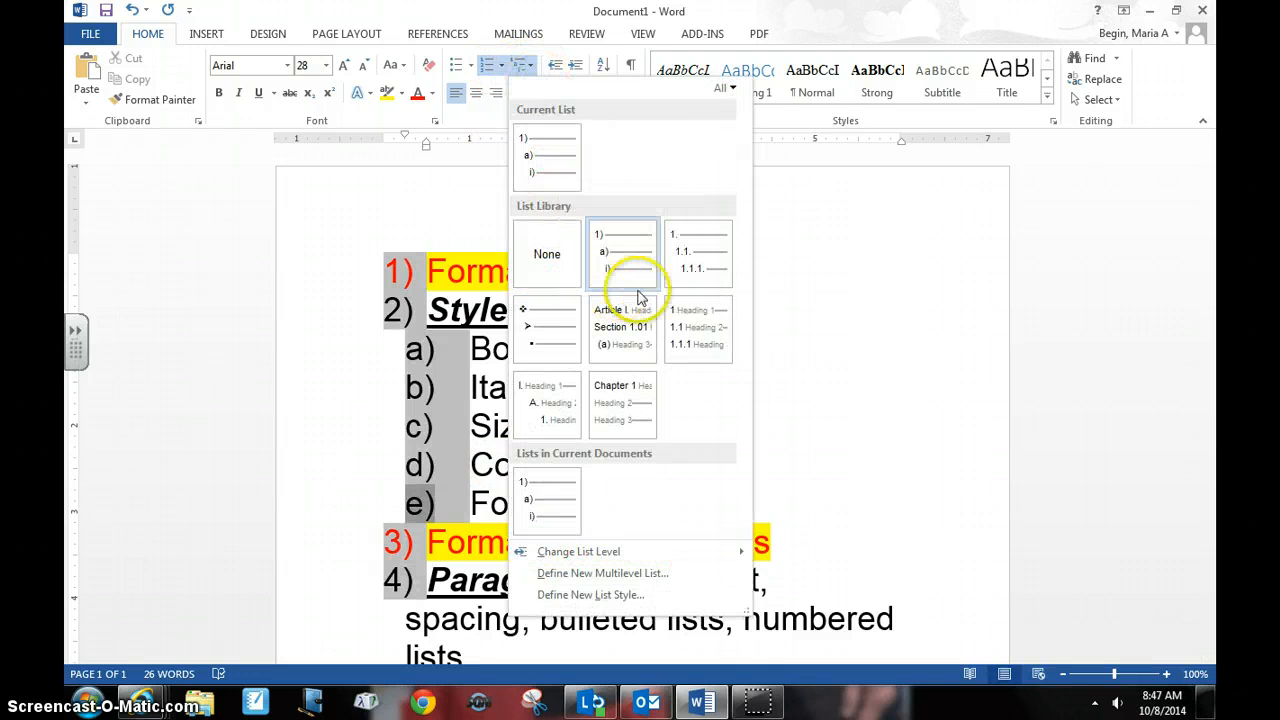
pyautogui.click(828, 272)
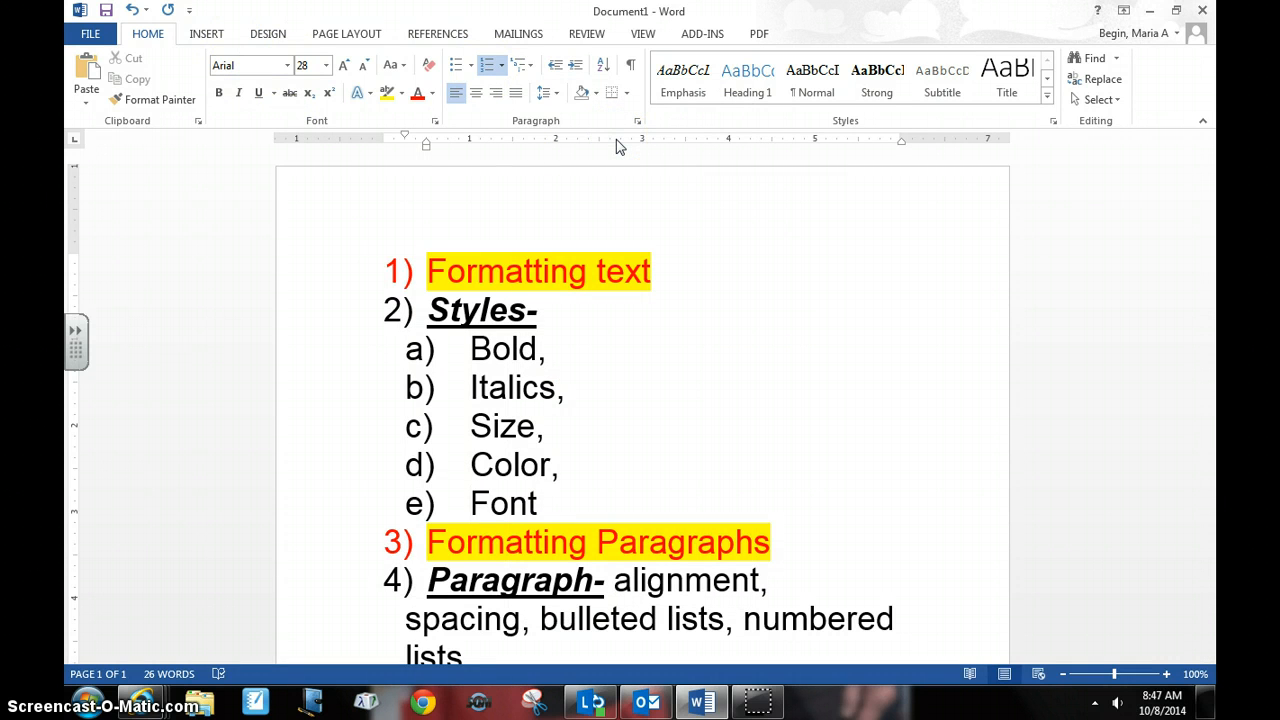
# Step: Undo the splitting of the text under "Styles-" into lettered sub-items
pyautogui.scroll(-2, 679, 330)
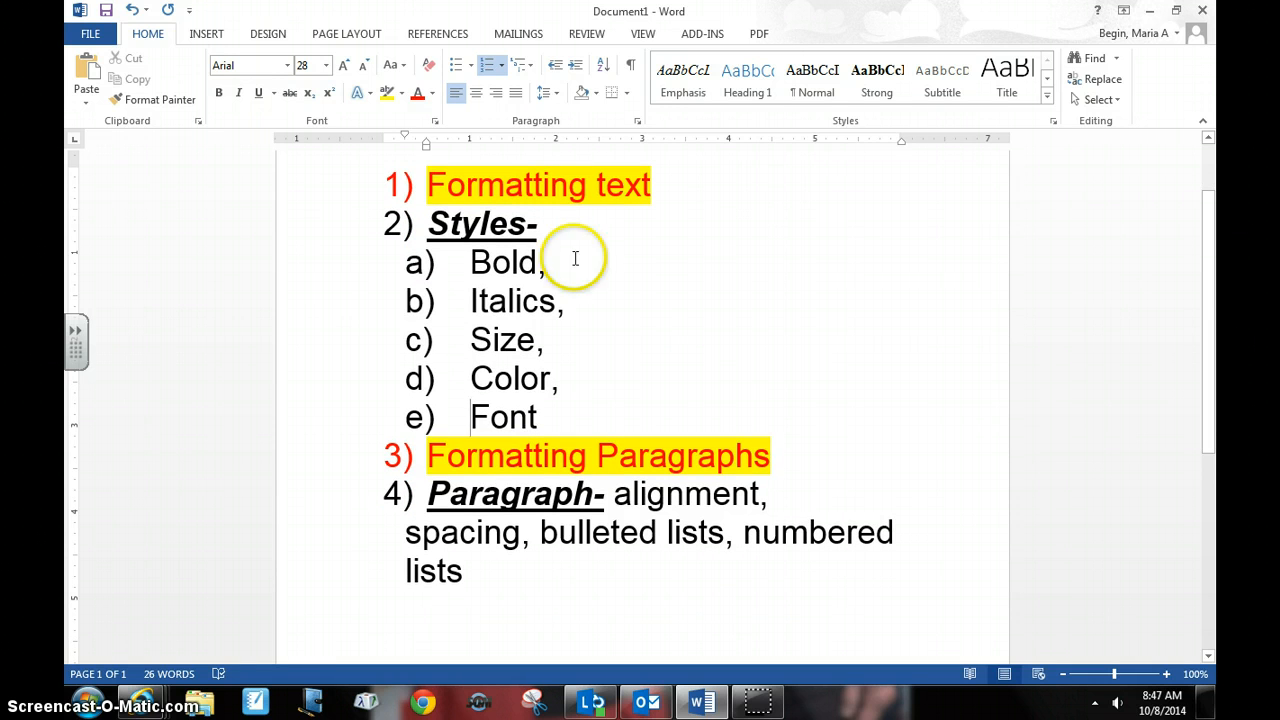
pyautogui.click(133, 12)
pyautogui.click(133, 12)
pyautogui.click(133, 12)
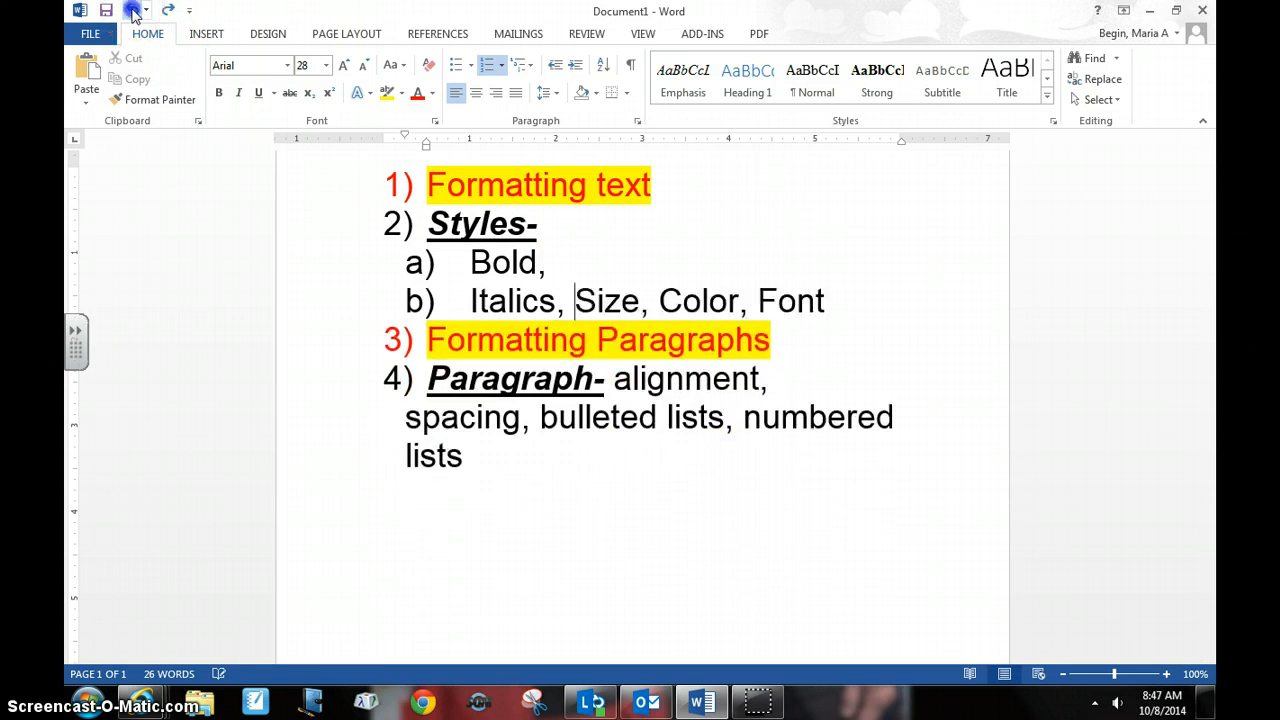
pyautogui.click(133, 12)
pyautogui.click(133, 12)
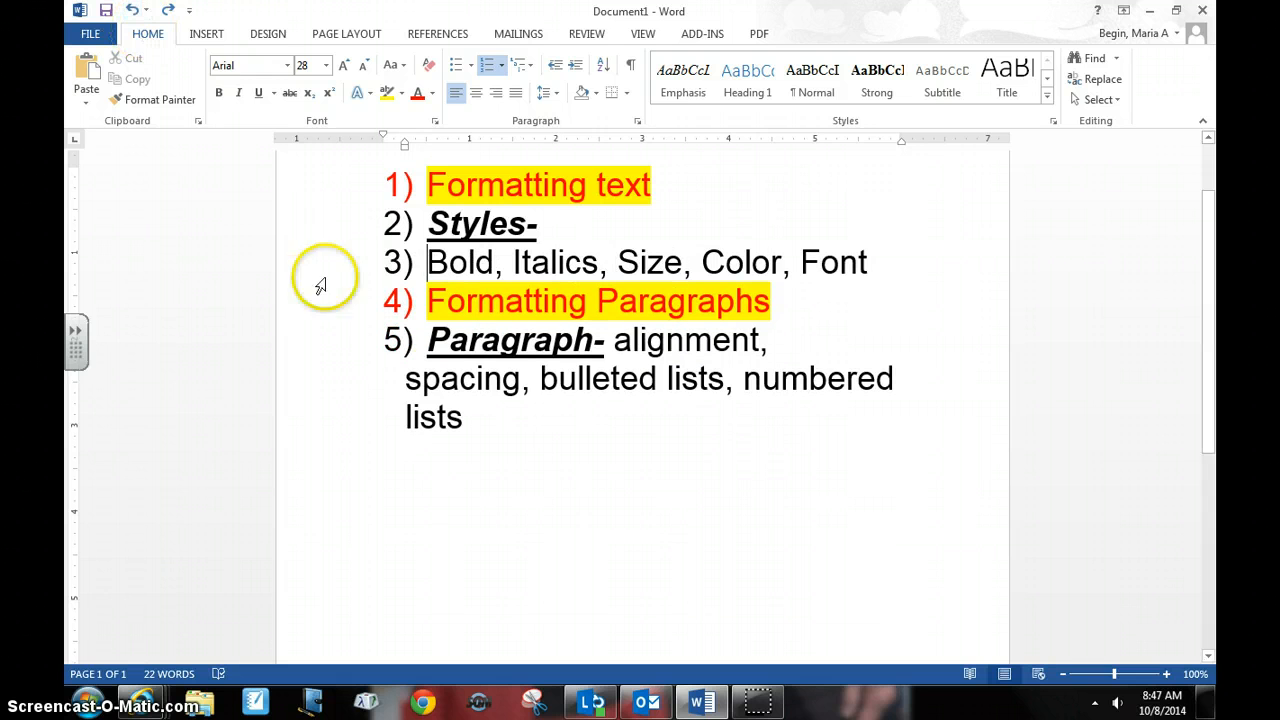
# Step: Remove the numbering from all of the paragraphs
pyautogui.click(513, 420)
pyautogui.moveTo(438, 403); pyautogui.dragTo(483, 212)
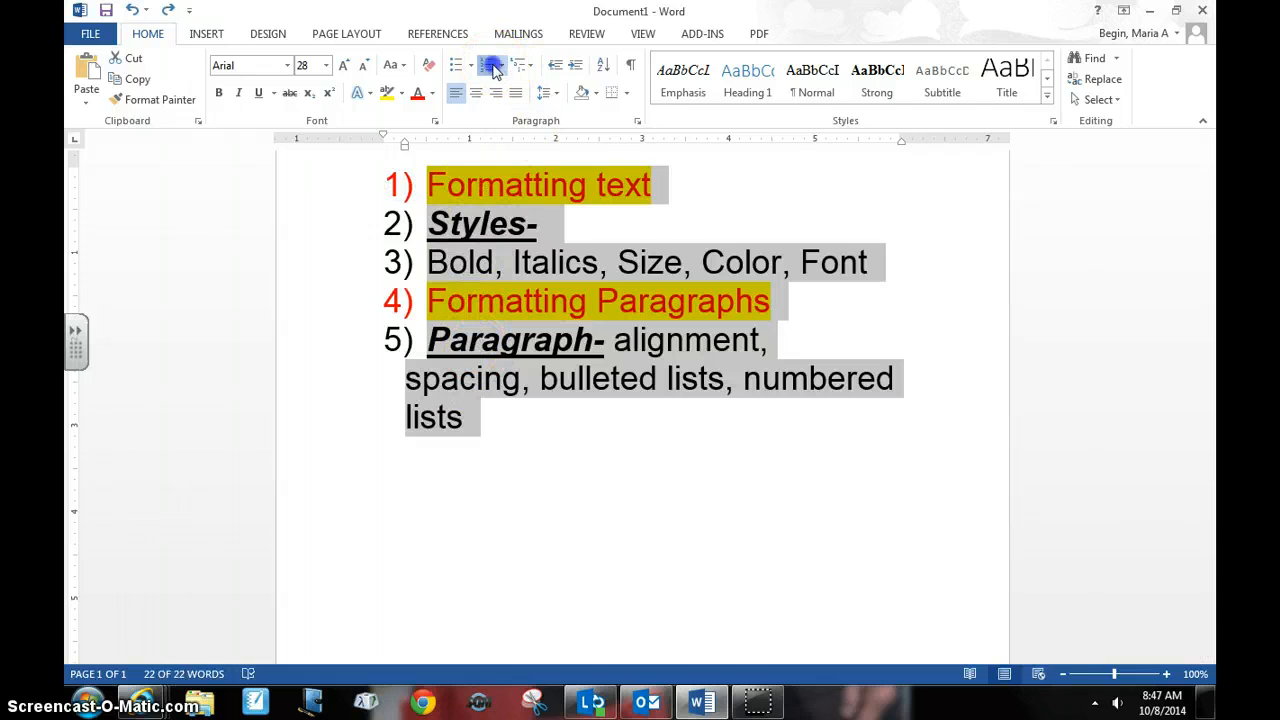
pyautogui.click(494, 65)
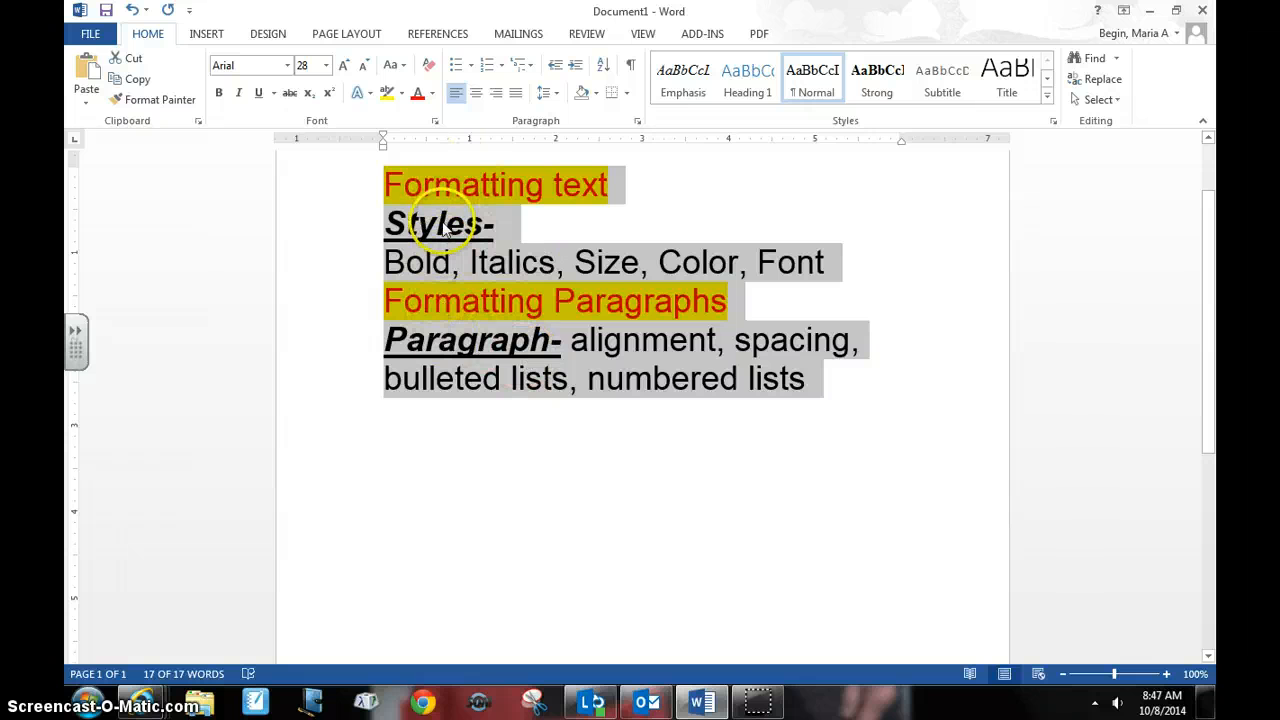
# Step: Set the font size of all the text to 14
pyautogui.click(822, 387)
pyautogui.moveTo(822, 387); pyautogui.dragTo(338, 146)
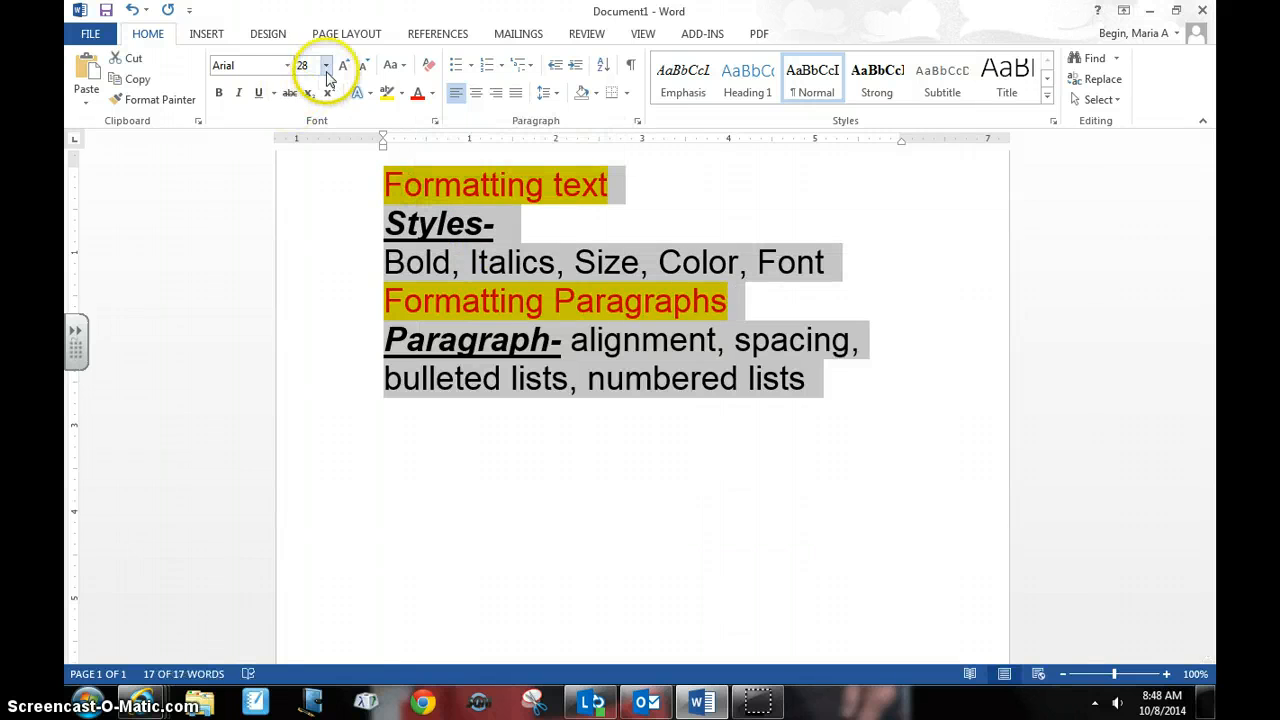
pyautogui.click(326, 65)
pyautogui.click(306, 170)
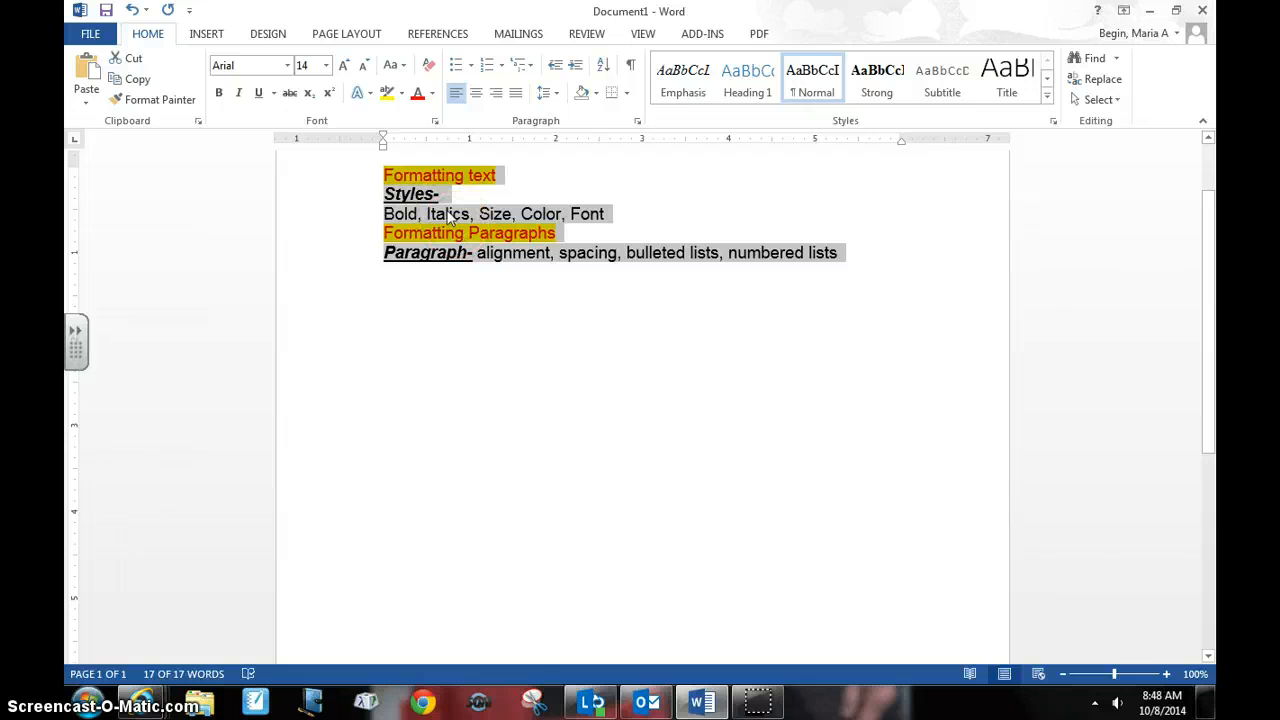
# Step: Set the line spacing of all the paragraphs to 2.0
pyautogui.click(557, 93)
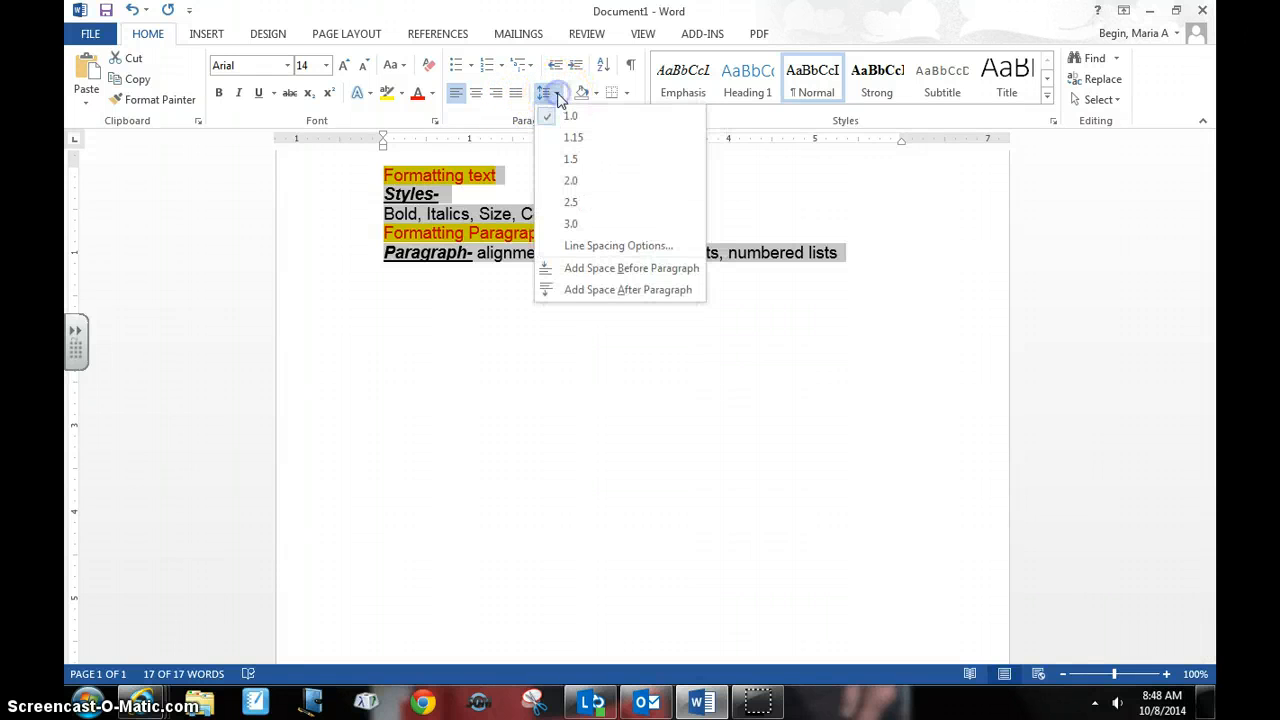
pyautogui.click(568, 140)
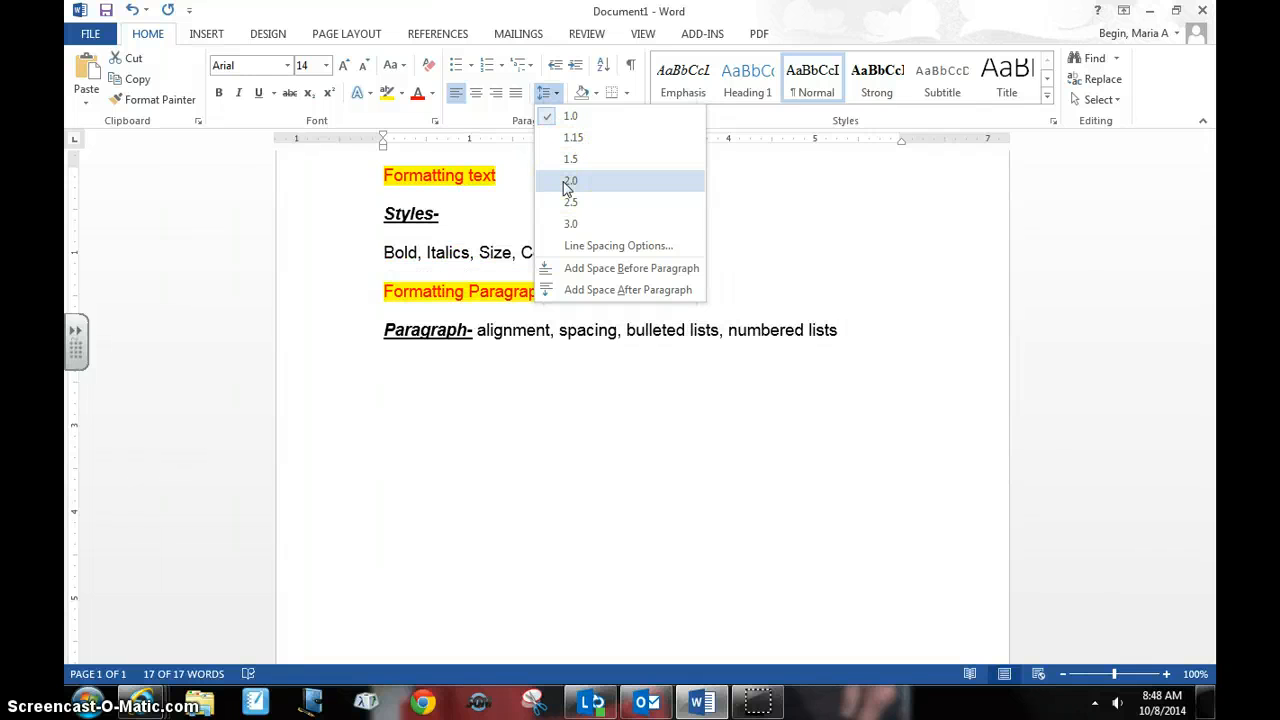
pyautogui.click(566, 183)
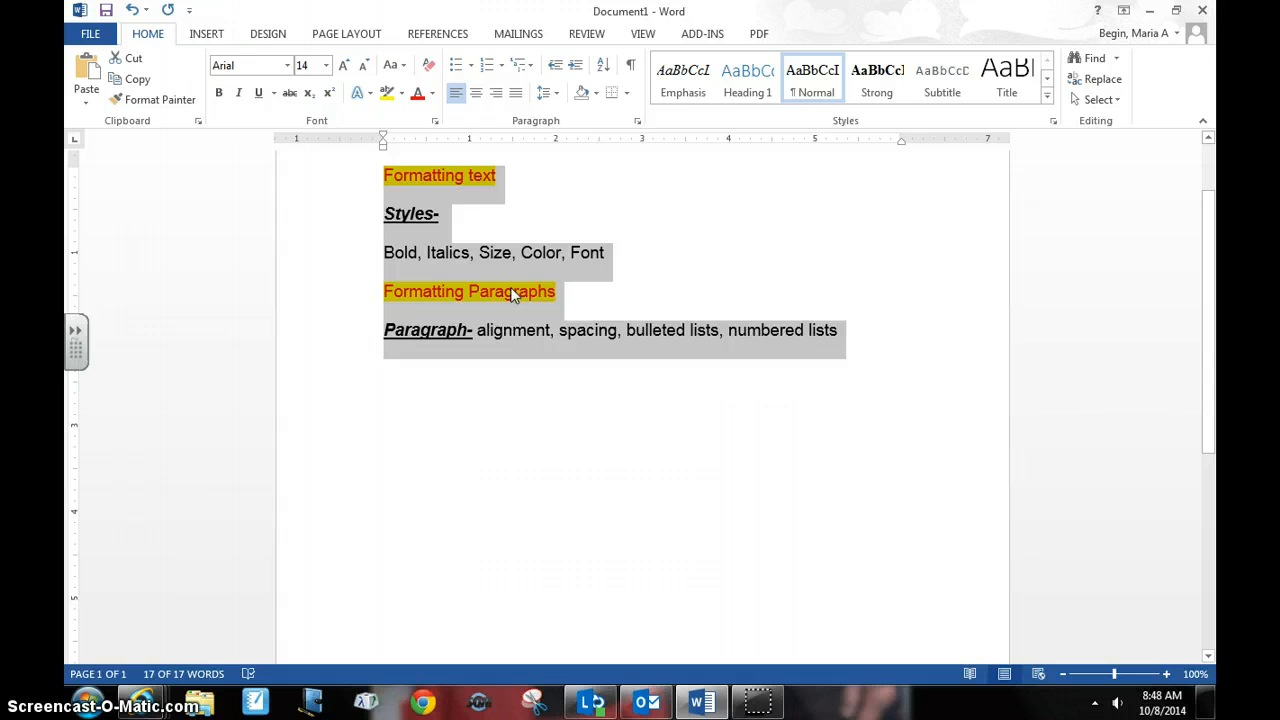
# Step: Undo the 2.0 line spacing and the 14-point font size, keeping the paragraphs unnumbered
pyautogui.click(730, 230)
pyautogui.click(133, 10)
pyautogui.click(133, 10)
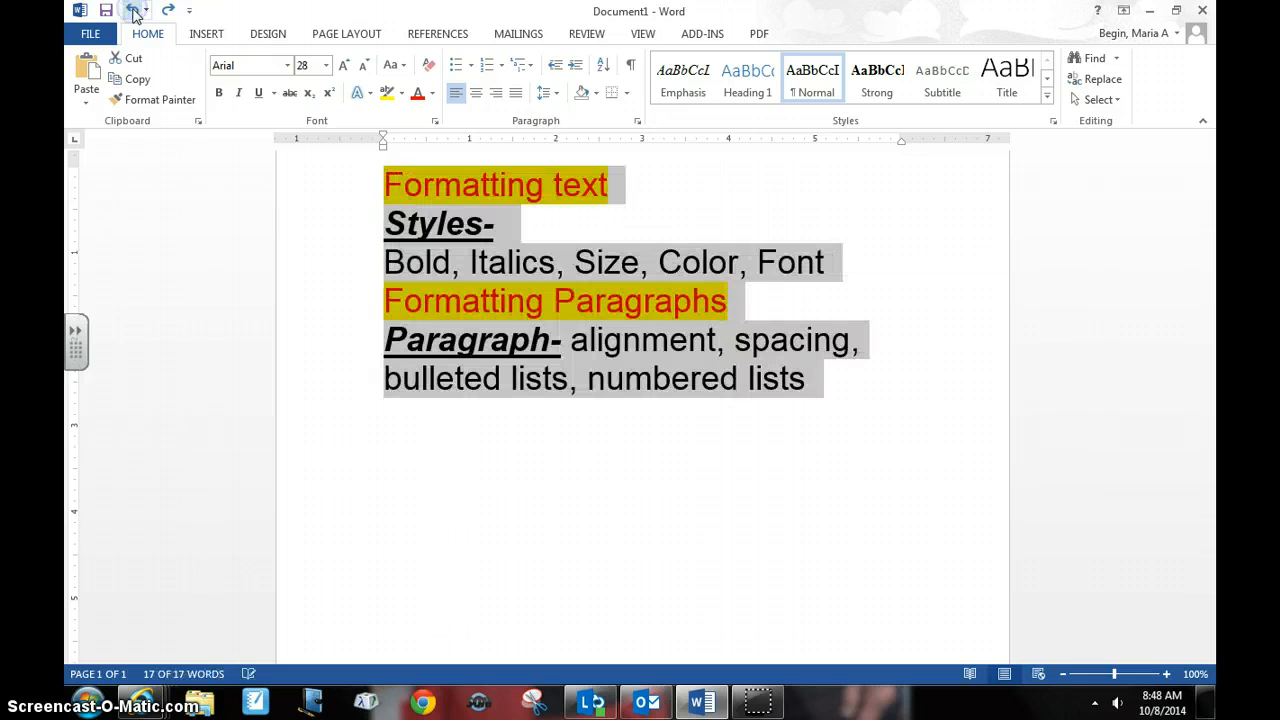
pyautogui.click(133, 10)
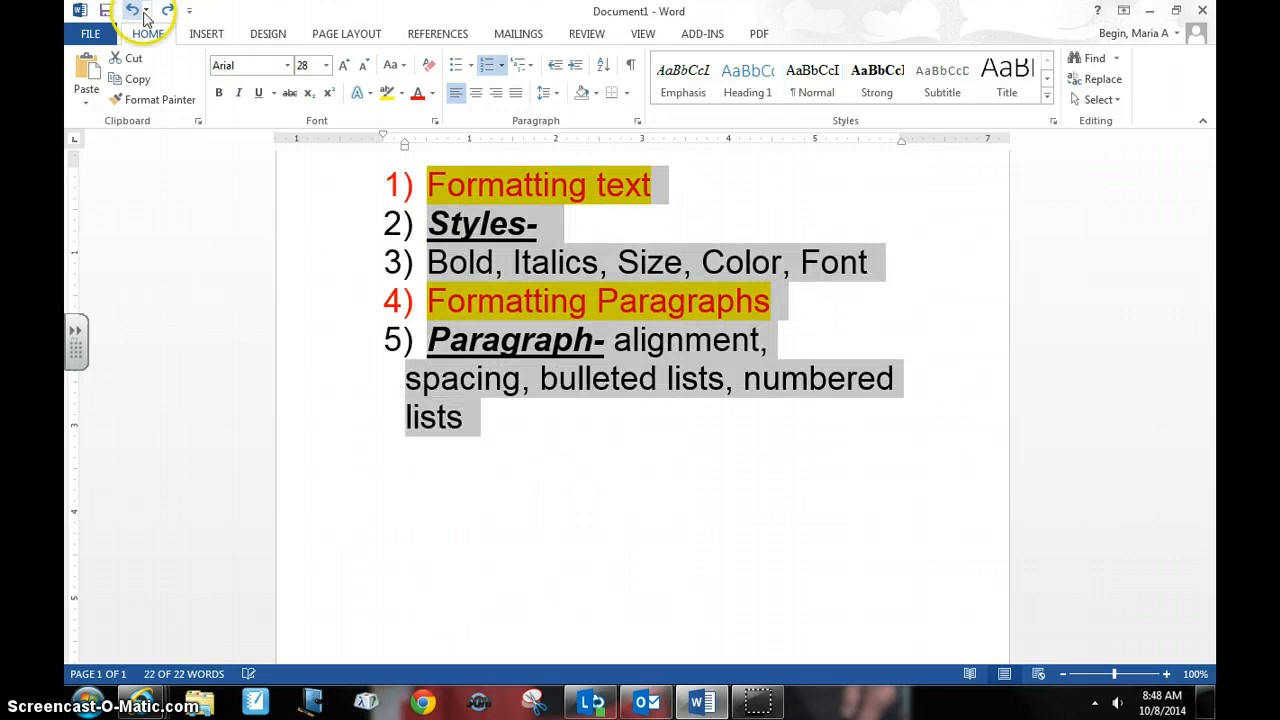
pyautogui.click(144, 14)
pyautogui.click(427, 393)
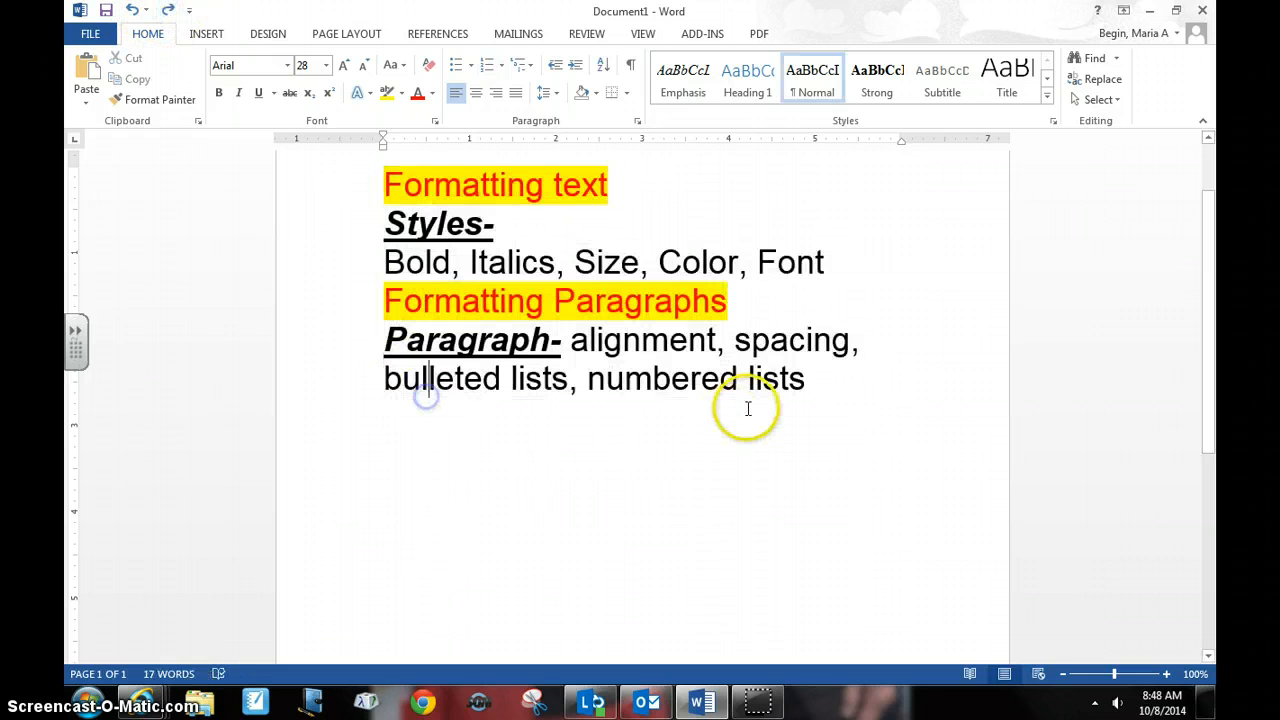
# Step: Apply round bullets to all of the paragraphs and switch them to the 1) 2) 3) numbered list
pyautogui.moveTo(743, 371); pyautogui.dragTo(380, 183)
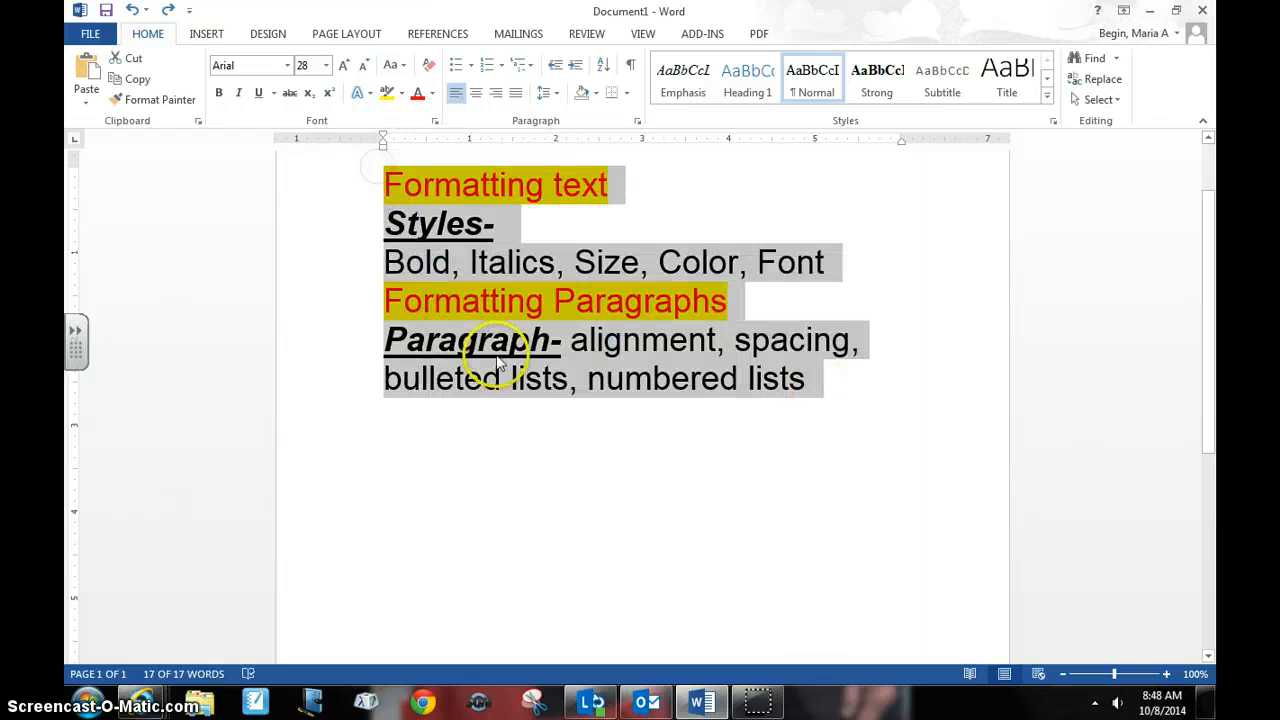
pyautogui.click(456, 66)
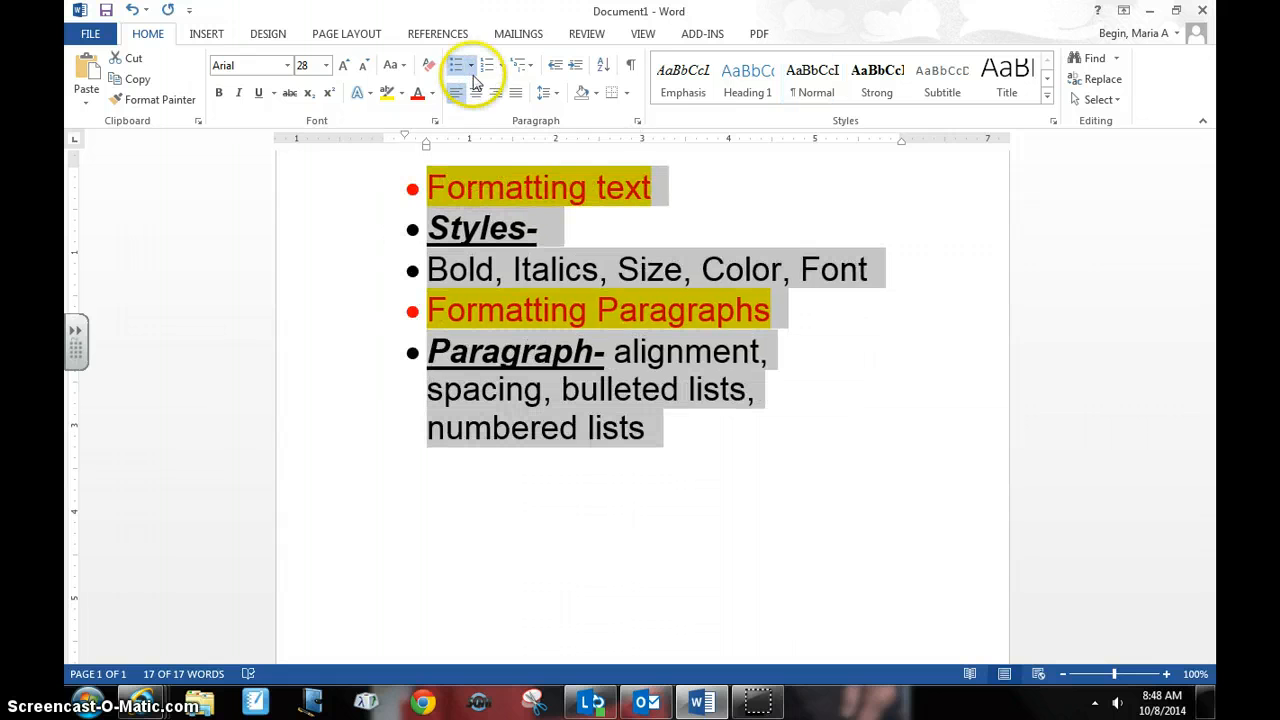
pyautogui.click(487, 65)
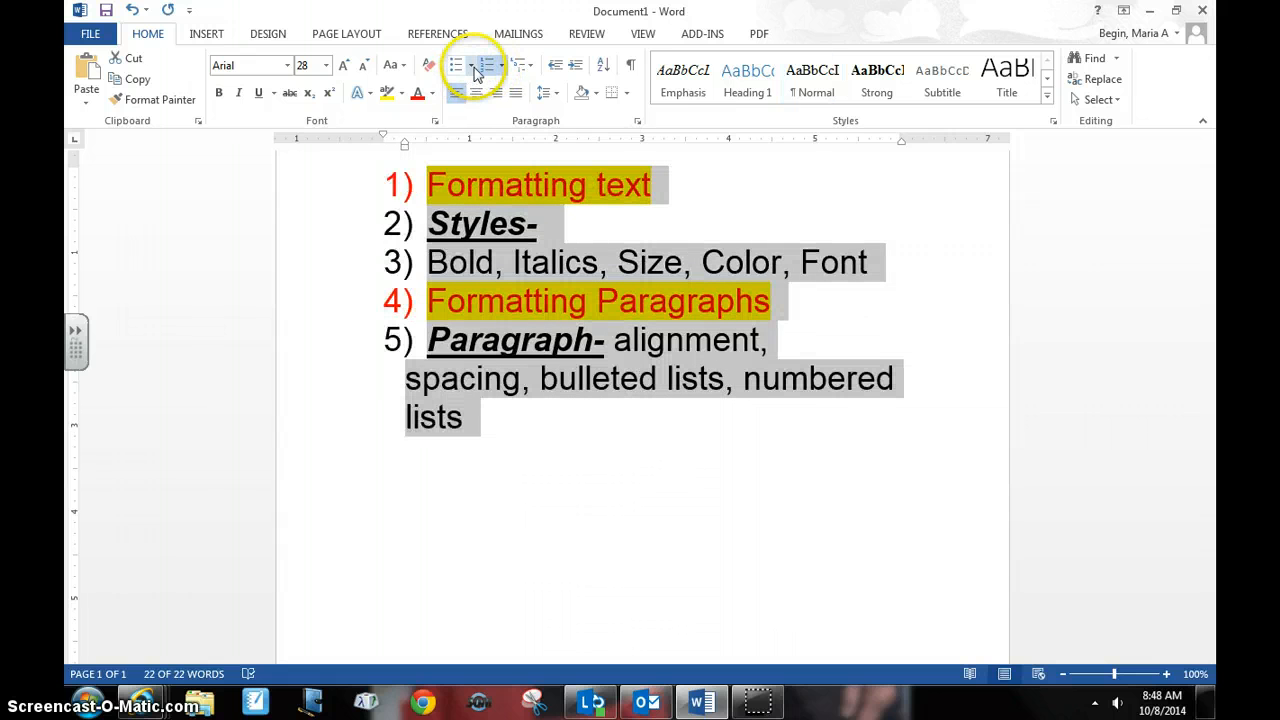
pyautogui.click(471, 66)
pyautogui.click(474, 68)
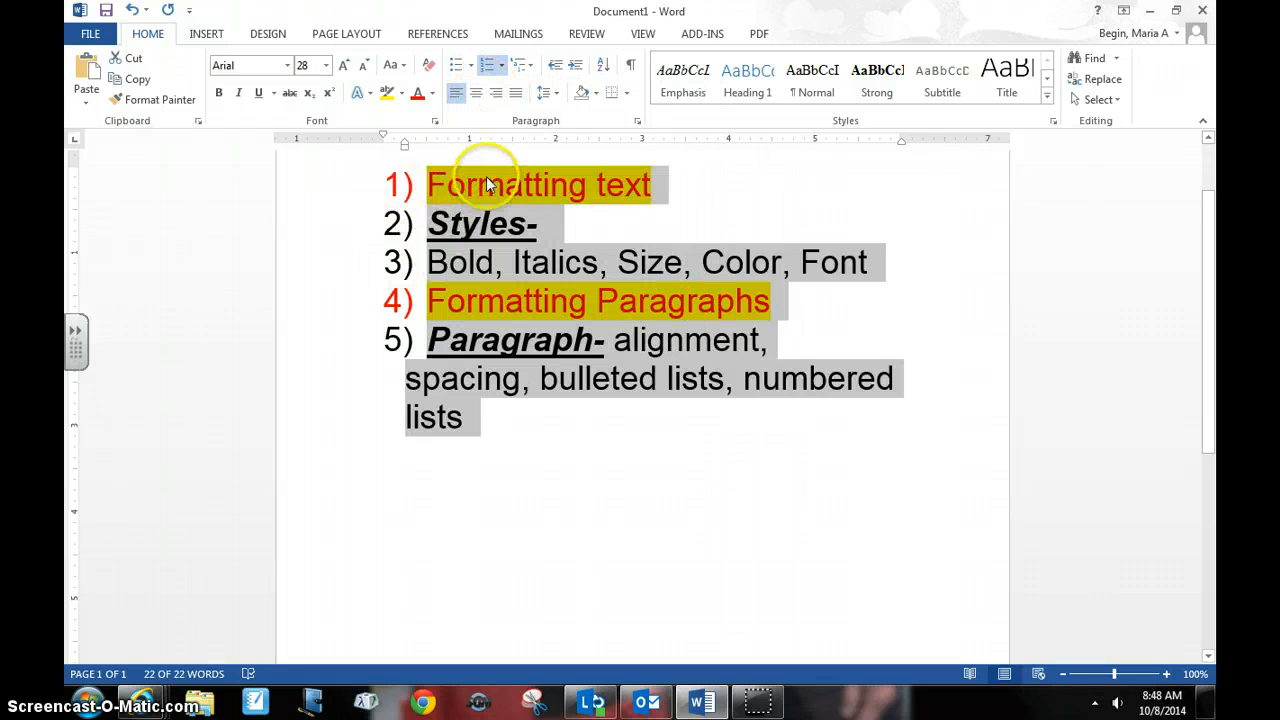
# Step: Try justified and right alignment on the whole list and settle on centered alignment
pyautogui.click(460, 96)
pyautogui.click(516, 93)
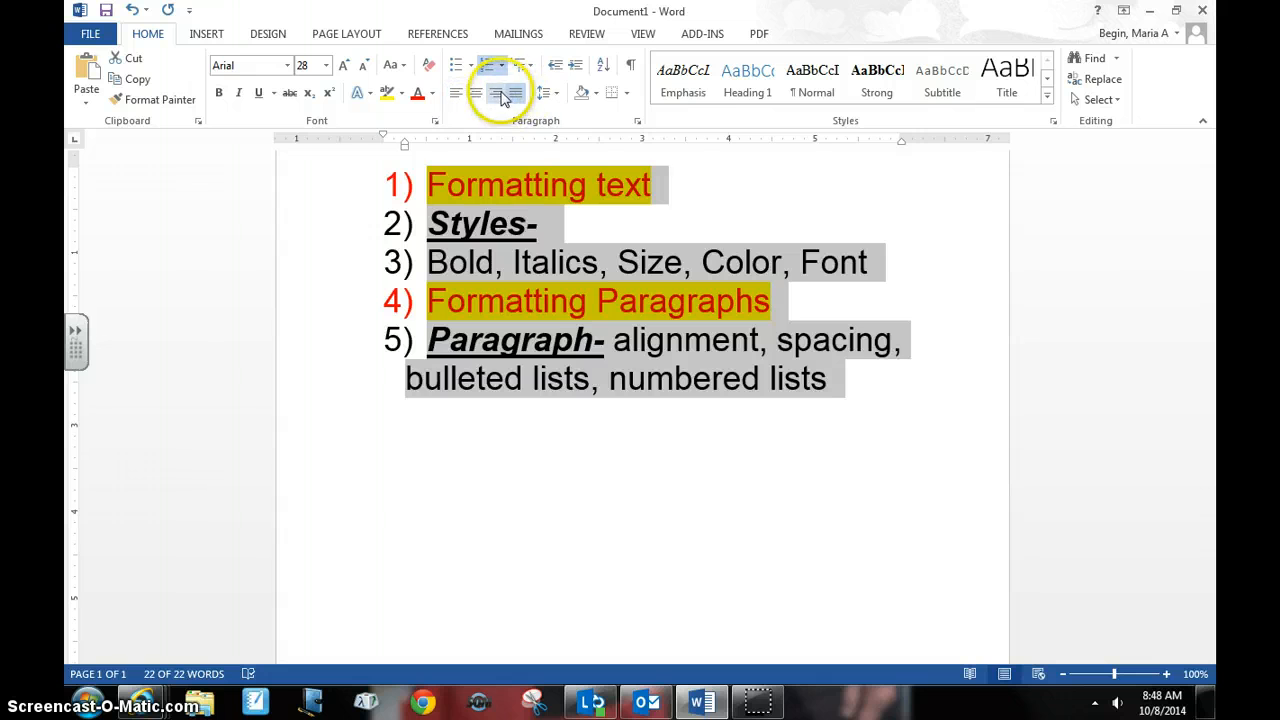
pyautogui.click(498, 93)
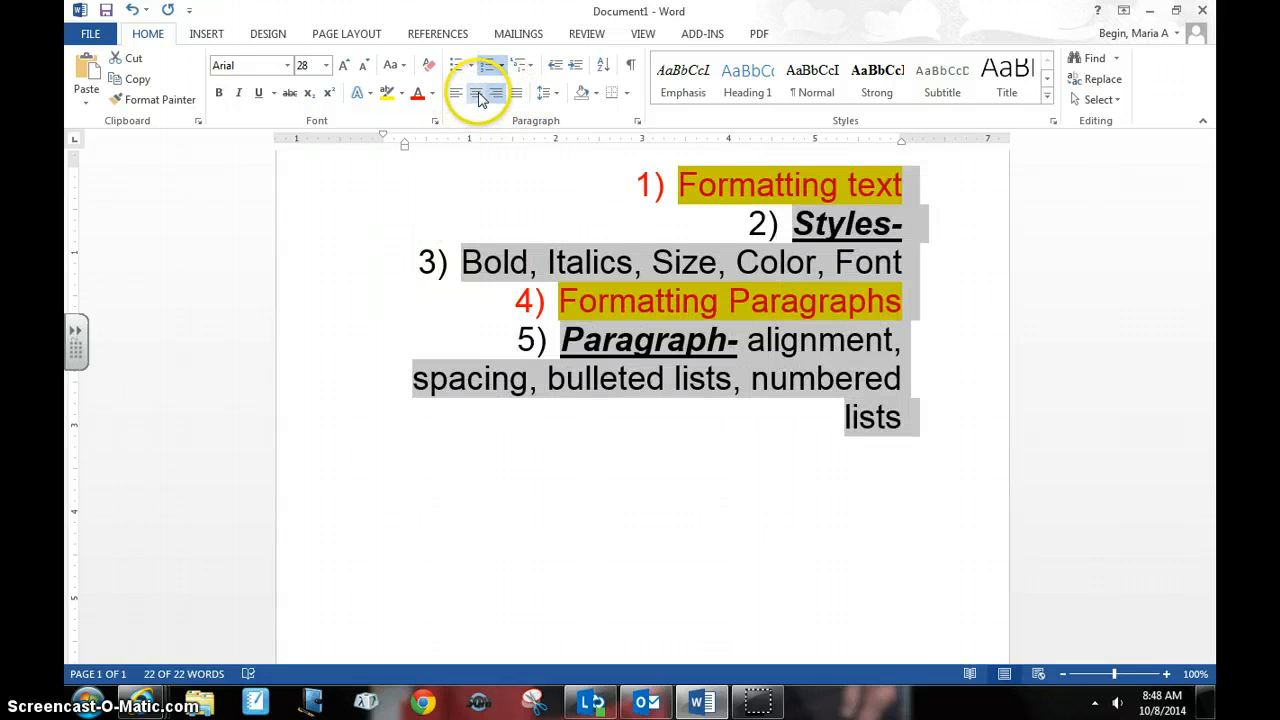
pyautogui.click(477, 93)
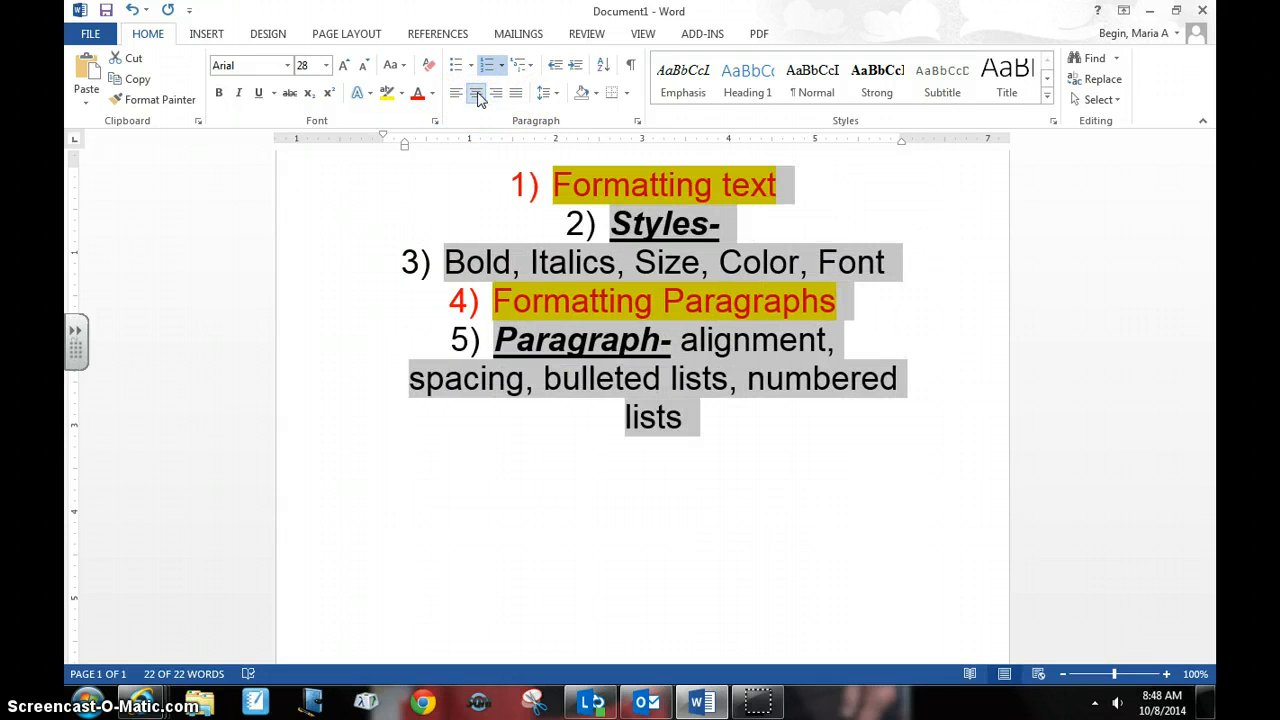
# Step: Remove the numbering from the centered paragraphs and set their line spacing to 2.0
pyautogui.click(481, 77)
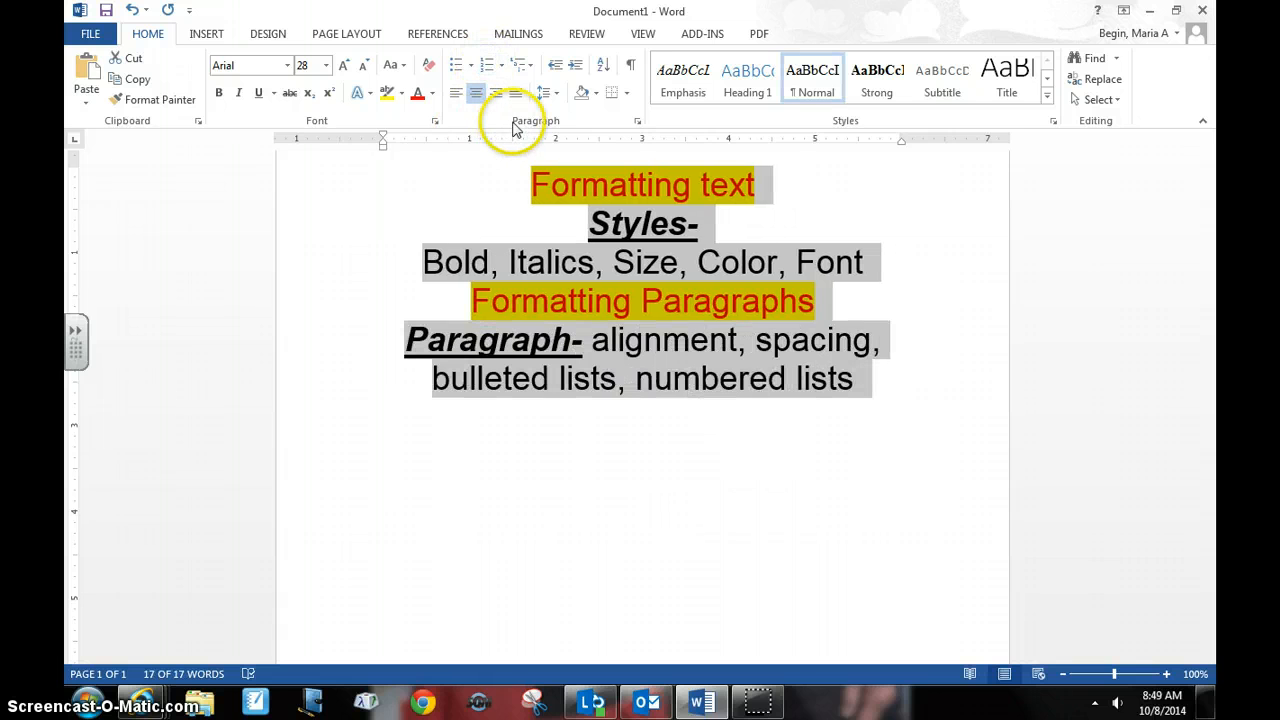
pyautogui.click(552, 93)
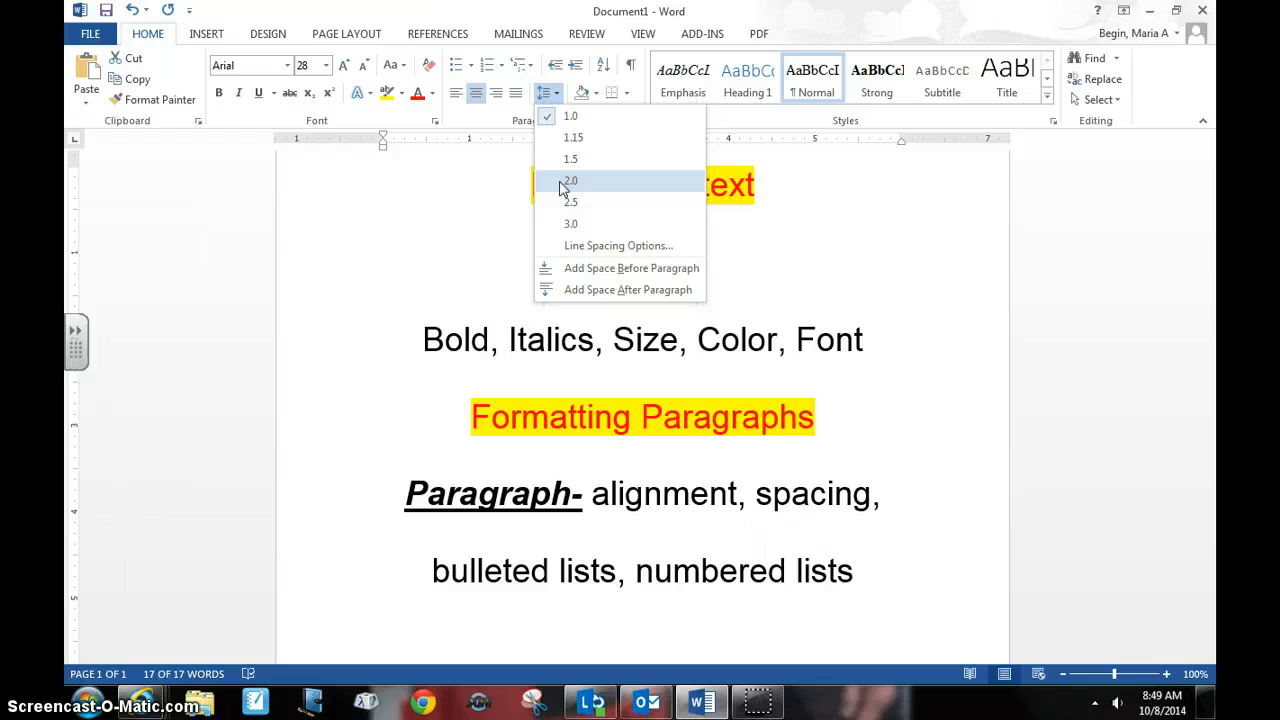
pyautogui.click(562, 186)
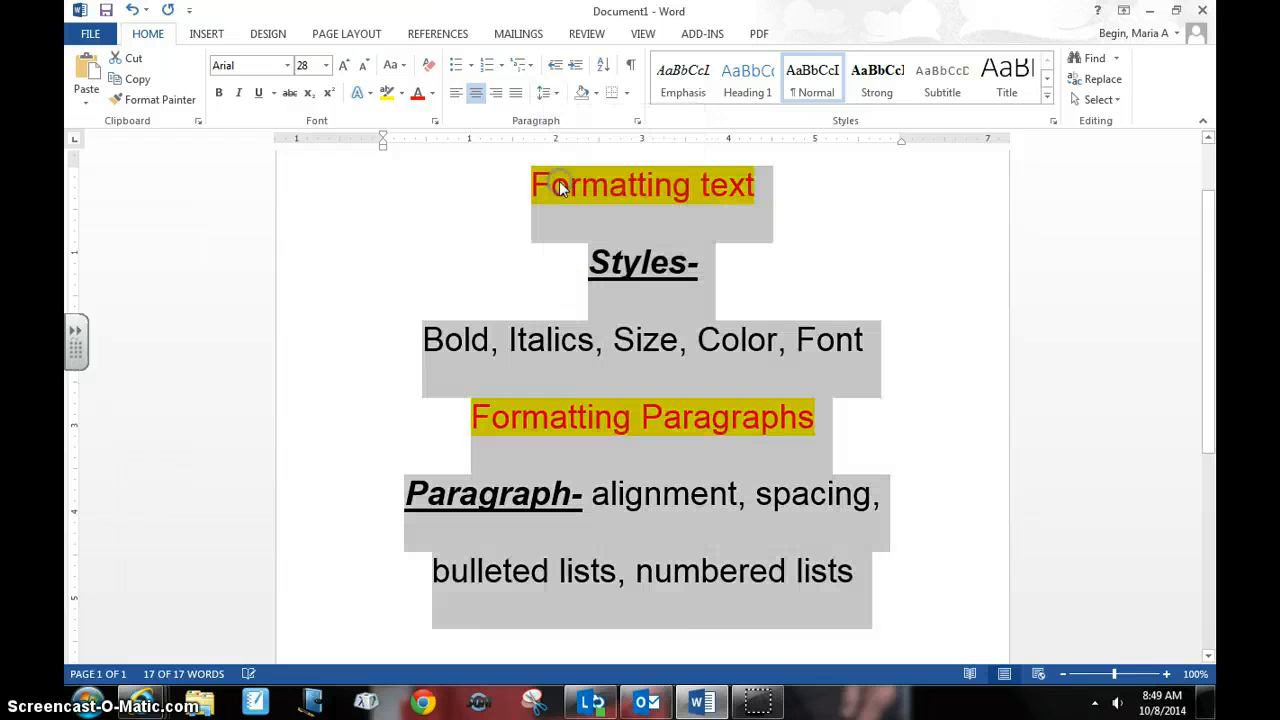
# Step: Add a new paragraph below "Styles-" reading "This shows that there is more space between the lines."
pyautogui.click(870, 262)
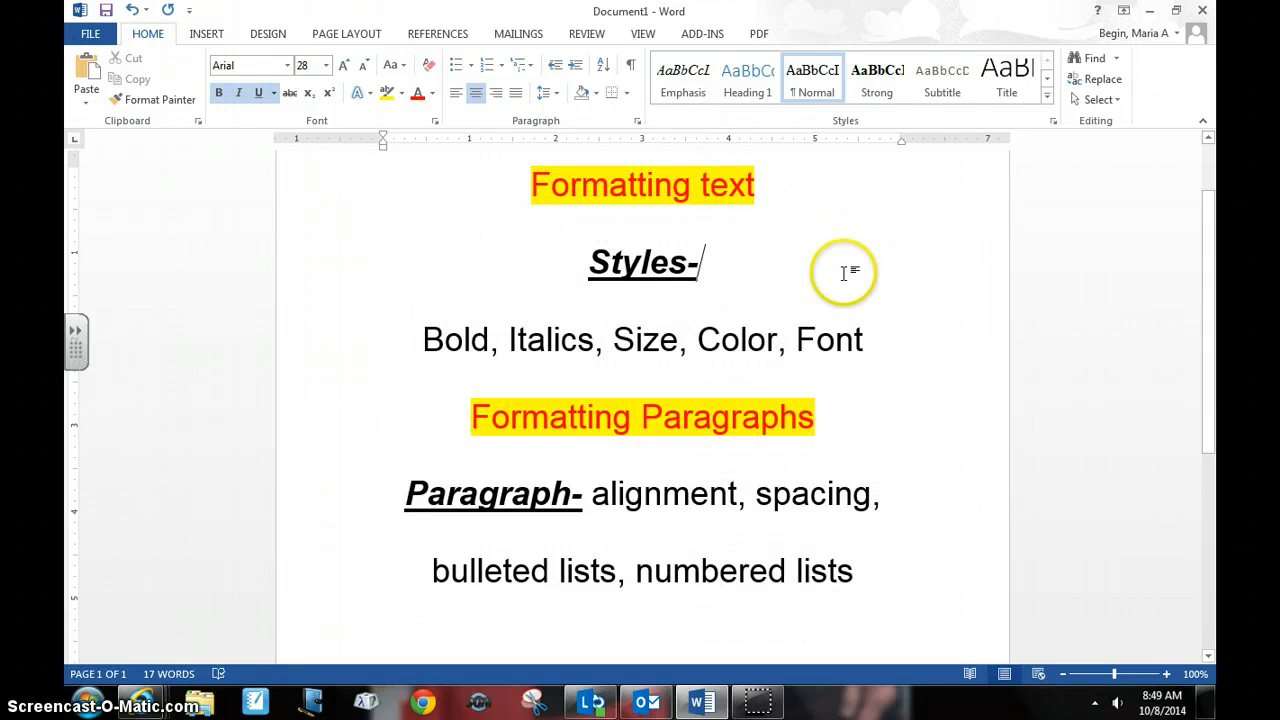
pyautogui.press('Return')
pyautogui.write('This shows th')
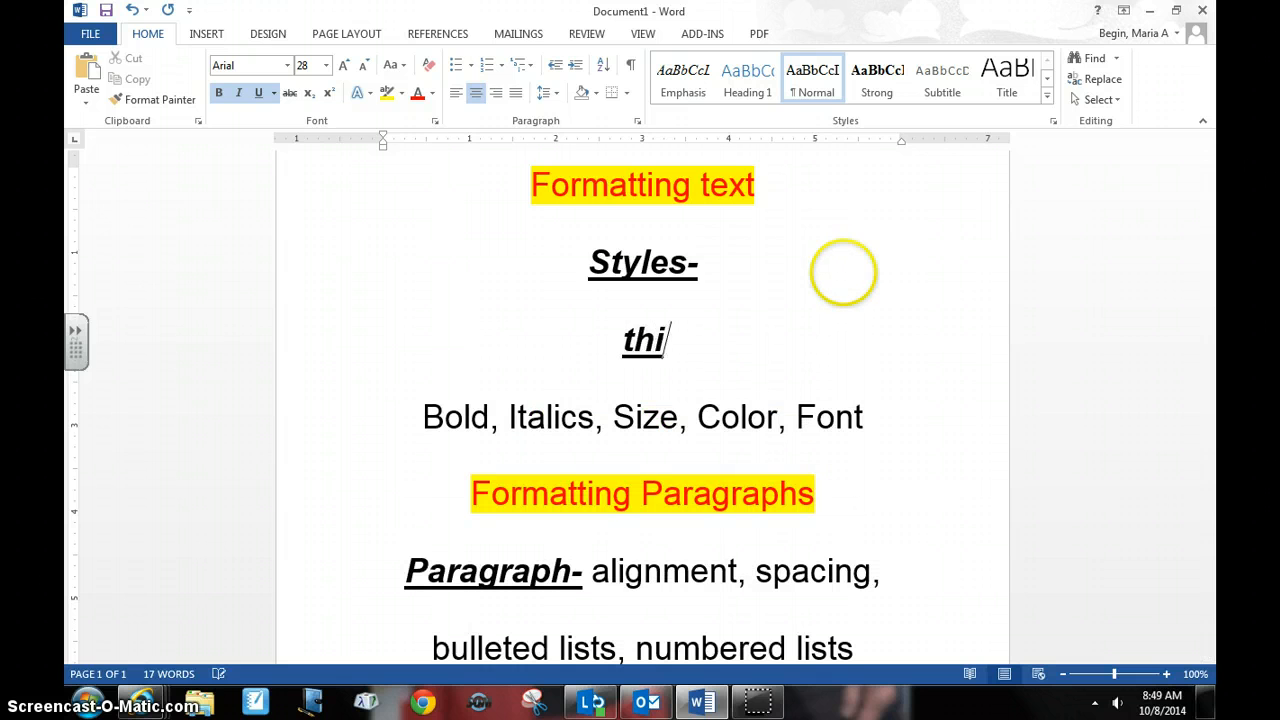
pyautogui.write('at ')
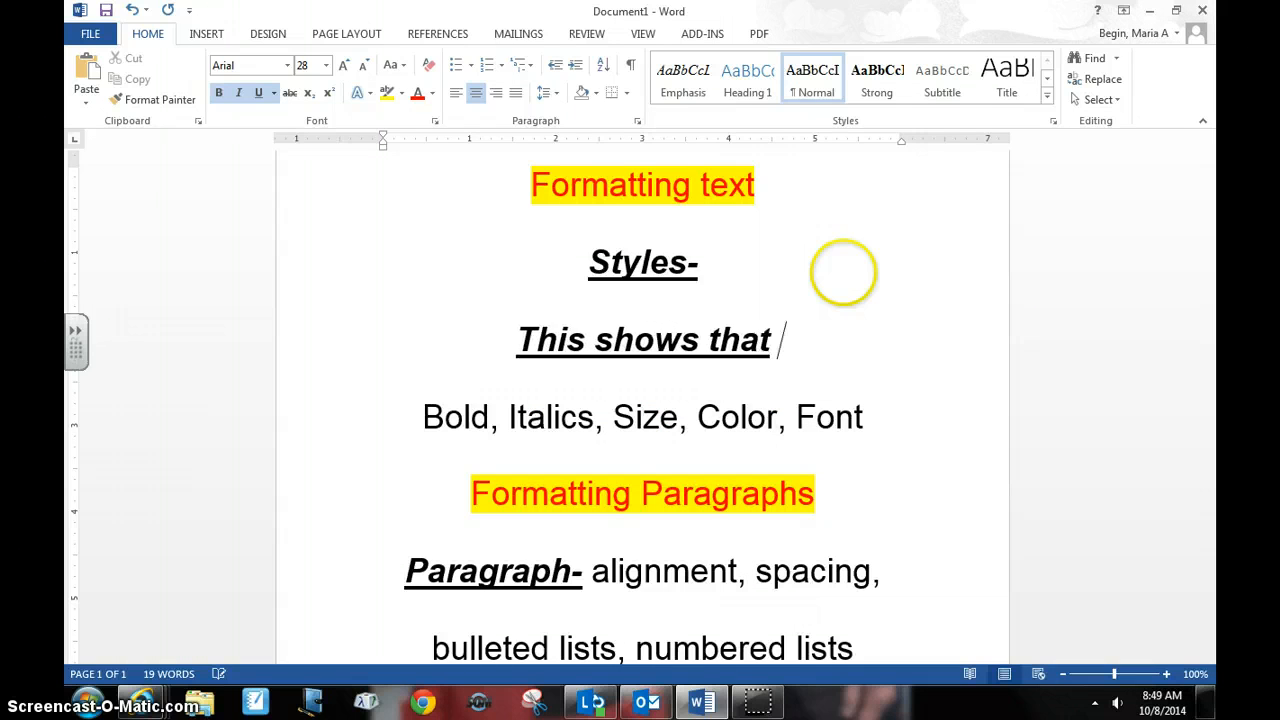
pyautogui.write('there is mo')
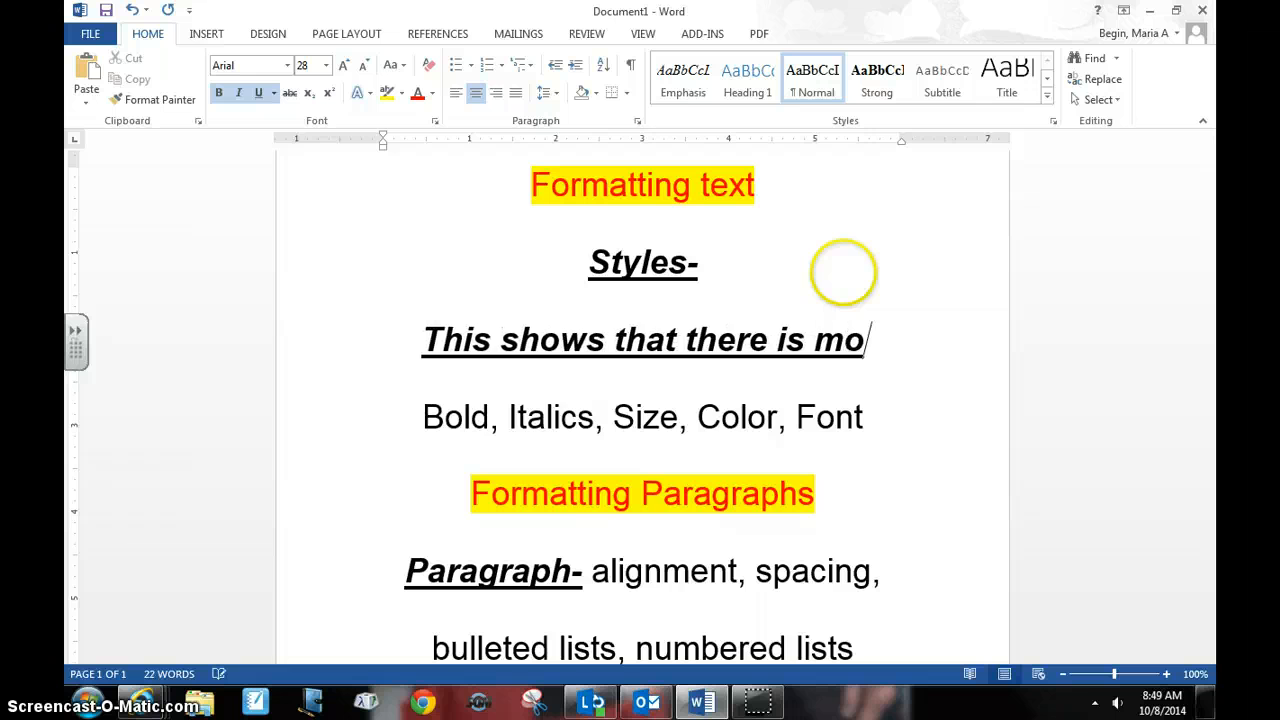
pyautogui.write('re space be')
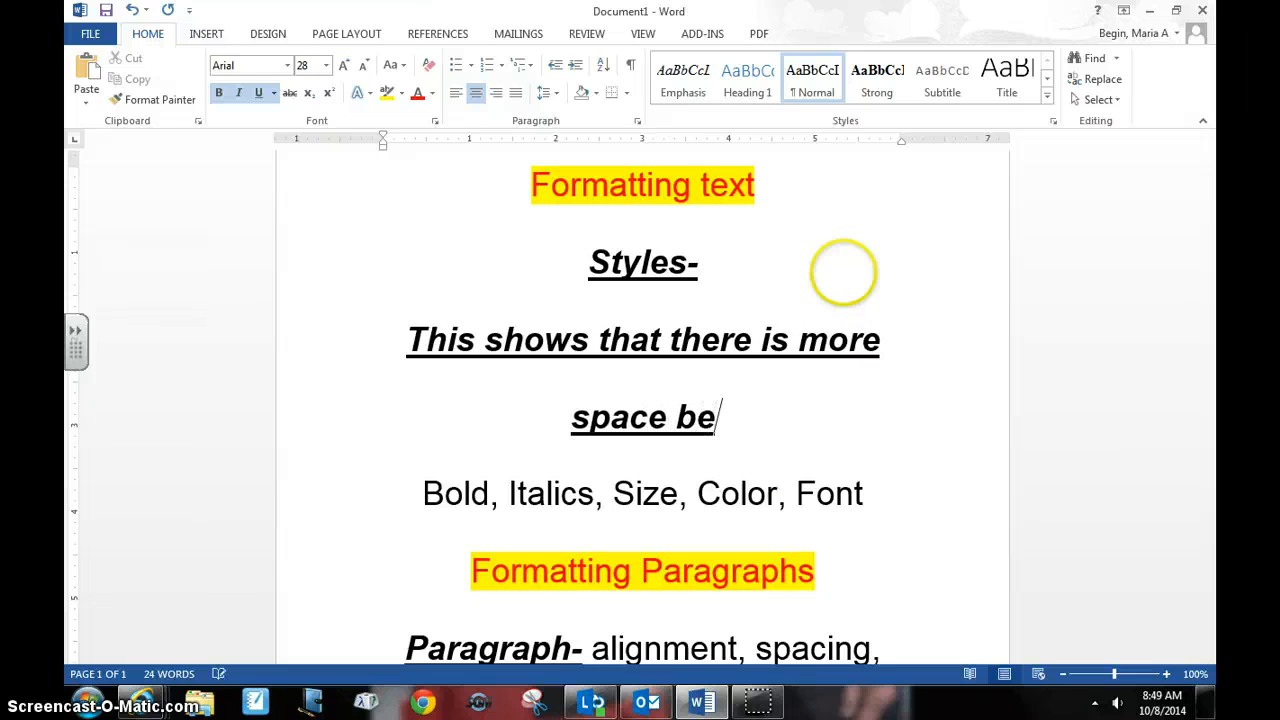
pyautogui.write('tween the lin')
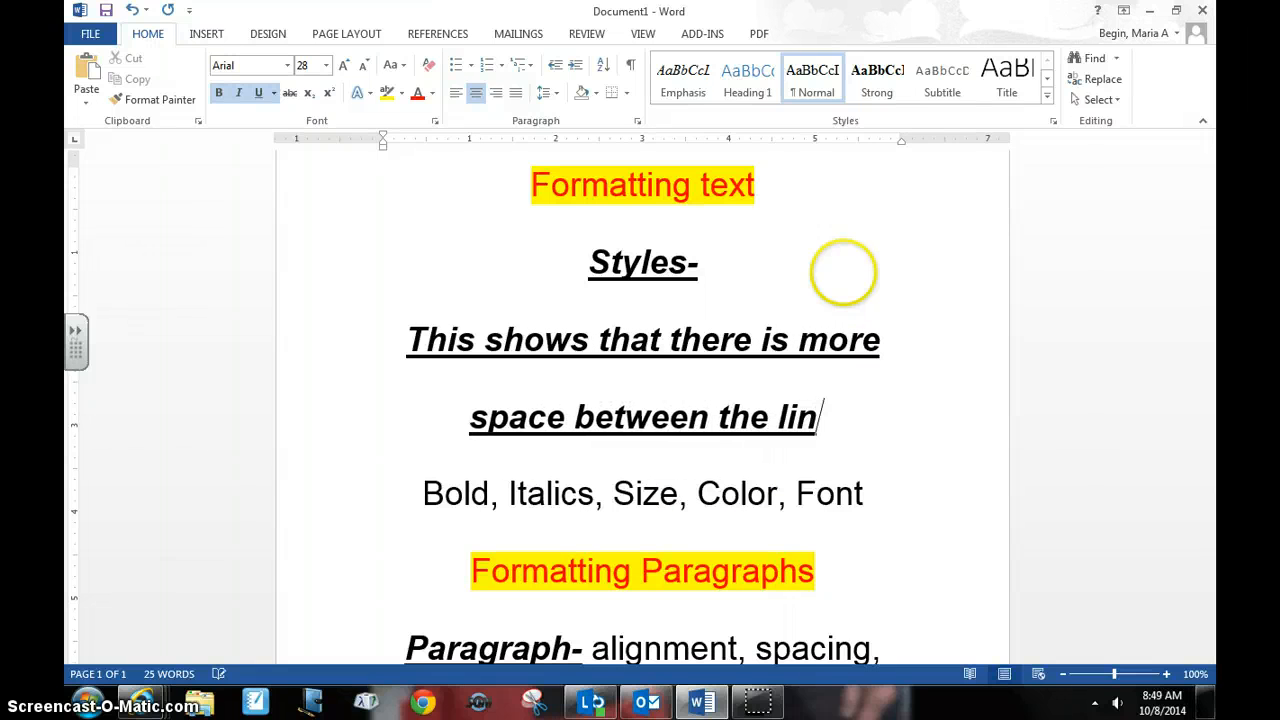
pyautogui.write('es.')
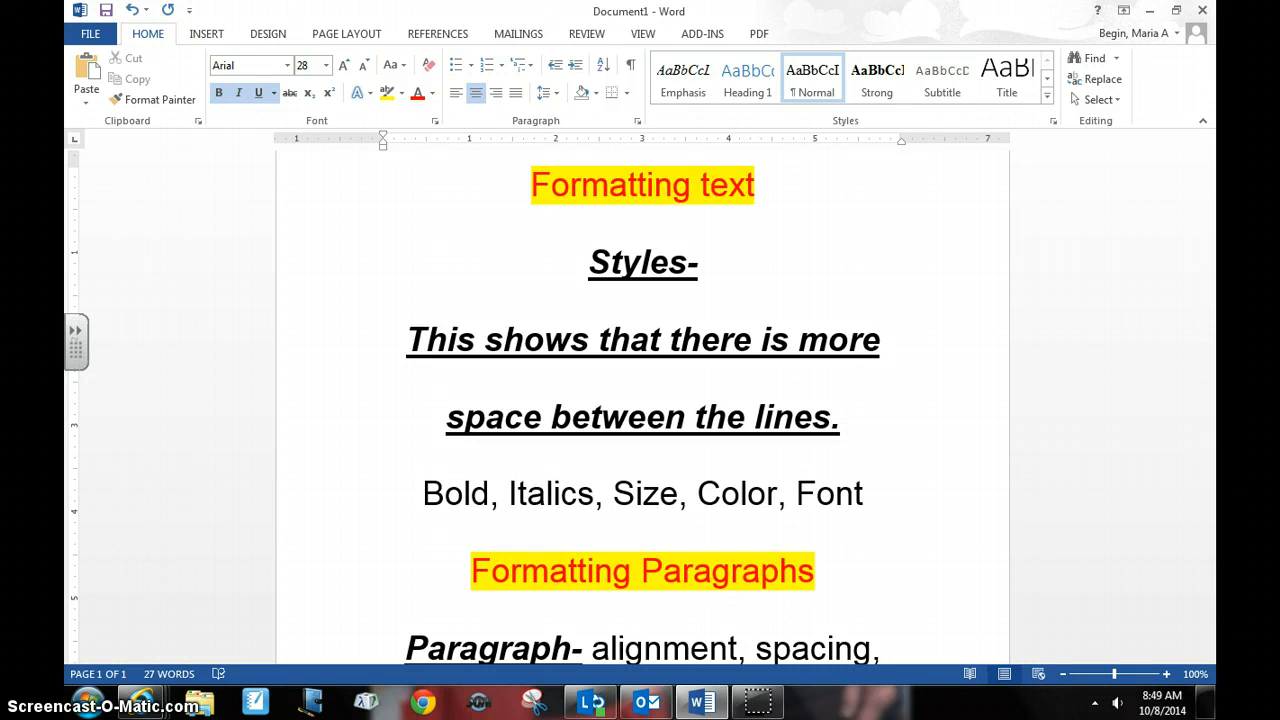